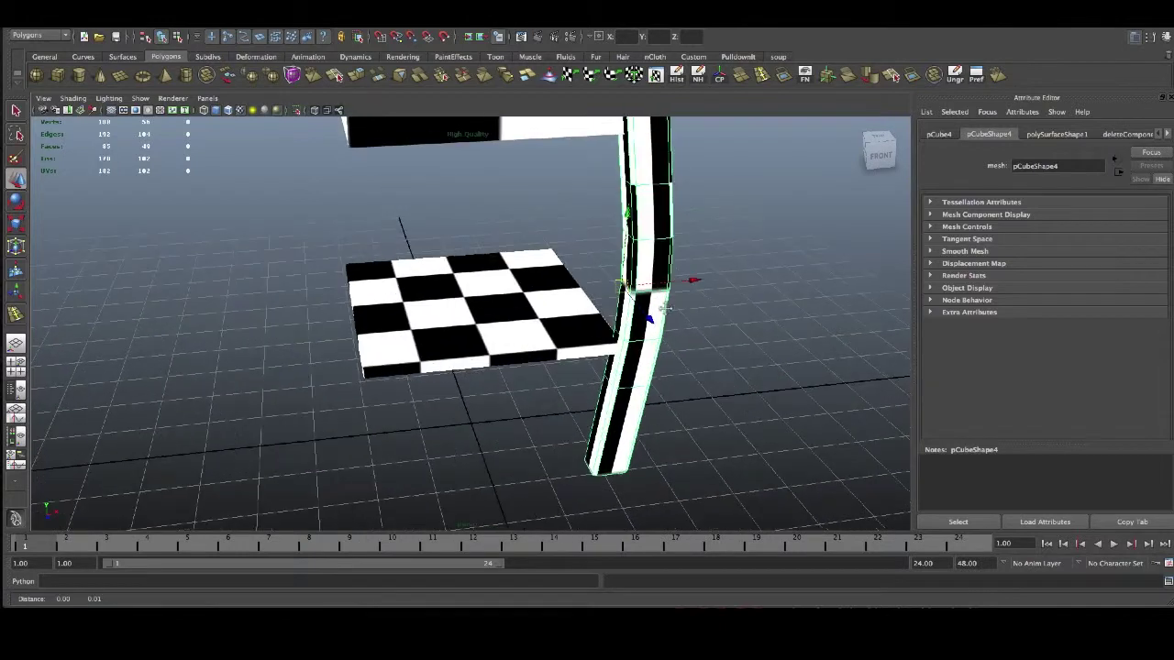
{"action": "left_click_drag", "start_coordinate": [550, 268], "coordinate": [530, 236], "text": "alt"}
{"action": "scroll", "coordinate": [548, 412], "scroll_direction": "down", "scroll_amount": 2}
{"action": "mouse_move", "coordinate": [548, 412]}
{"action": "left_mouse_down", "text": "alt"}
{"action": "mouse_move", "coordinate": [587, 394]}
{"action": "mouse_move", "coordinate": [573, 418]}
{"action": "mouse_move", "coordinate": [555, 404]}
{"action": "left_mouse_up", "text": "alt"}
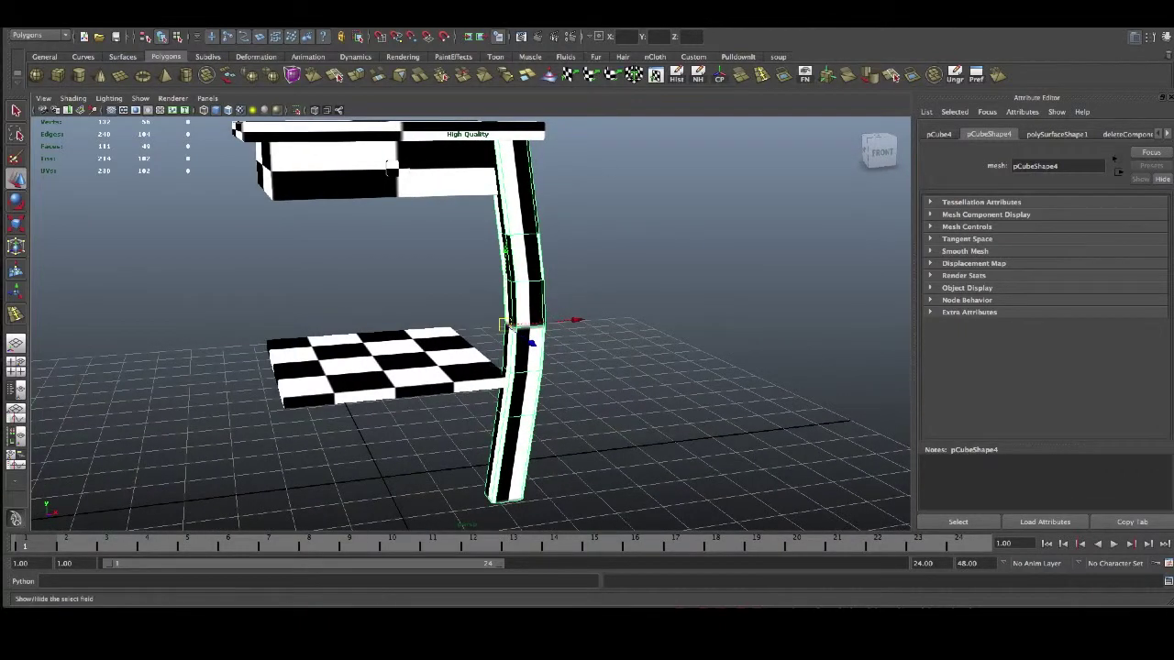
{"action": "left_click", "coordinate": [579, 20]}
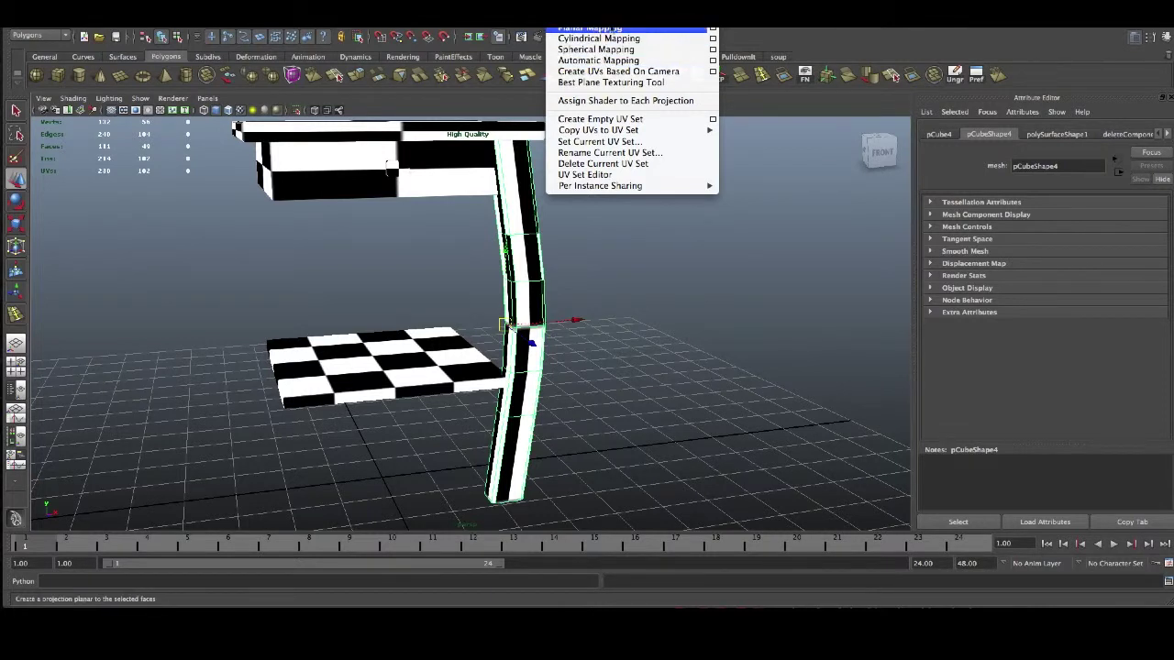
{"action": "left_click", "coordinate": [618, 477]}
{"action": "right_click", "coordinate": [519, 419]}
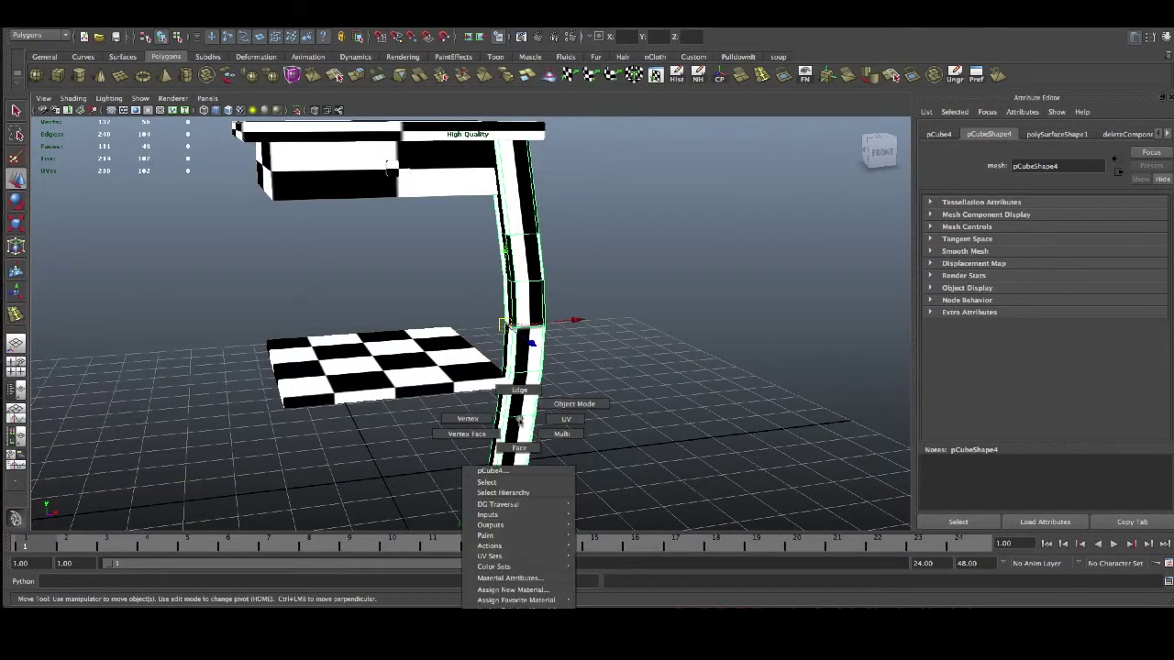
{"action": "right_click_drag", "start_coordinate": [519, 438], "coordinate": [519, 449]}
{"action": "left_click", "coordinate": [521, 449]}
{"action": "left_click", "coordinate": [527, 393], "text": "shift"}
{"action": "left_click", "coordinate": [535, 349], "text": "shift"}
{"action": "left_click", "coordinate": [533, 306], "text": "shift"}
{"action": "left_click", "coordinate": [533, 271], "text": "shift"}
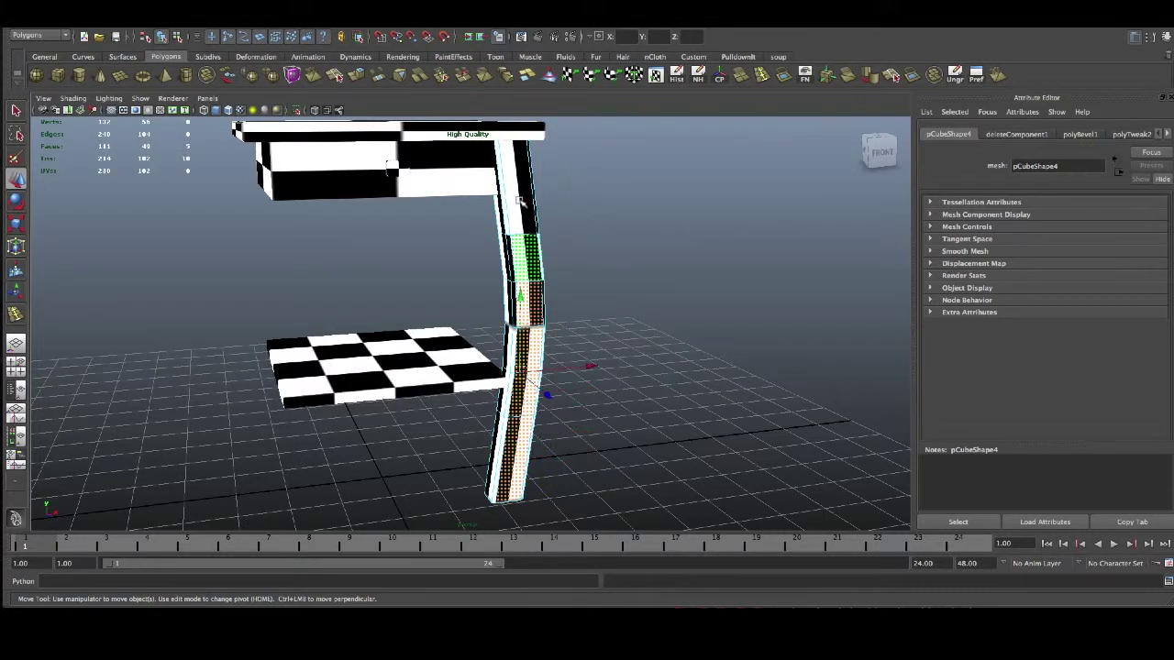
{"action": "left_click", "coordinate": [521, 157], "text": "shift"}
- Return to object mode and isolate the curved leg in the view so only it is displayed
{"action": "right_click", "coordinate": [517, 217]}
{"action": "left_click", "coordinate": [548, 201]}
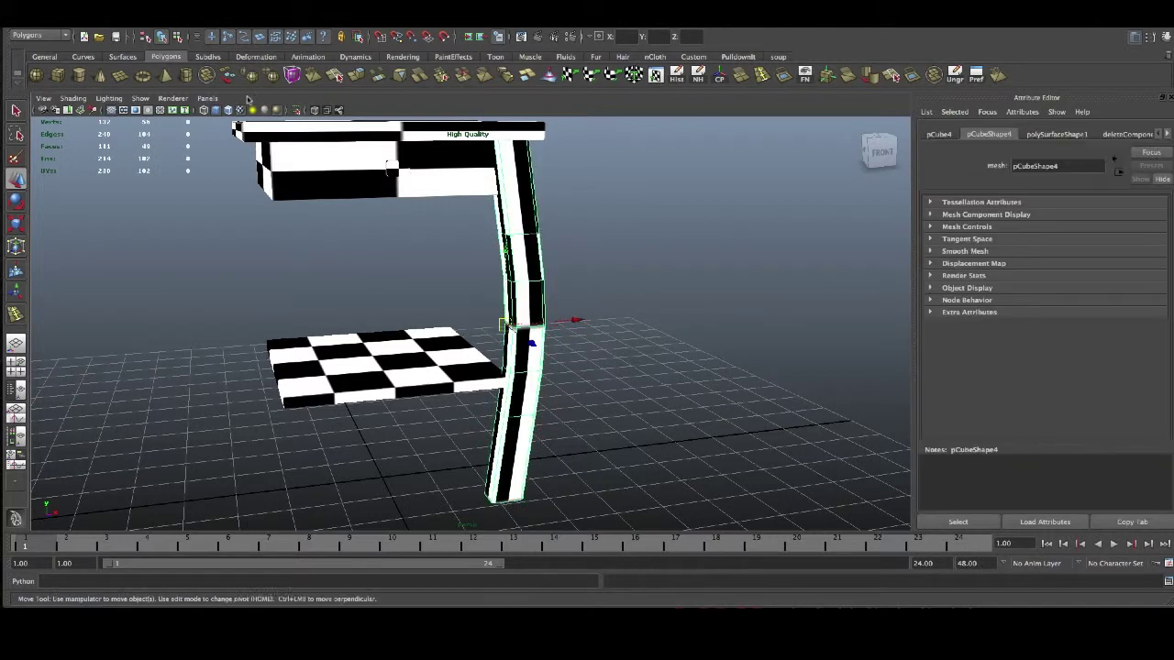
{"action": "left_click", "coordinate": [142, 98]}
{"action": "mouse_move", "coordinate": [157, 116]}
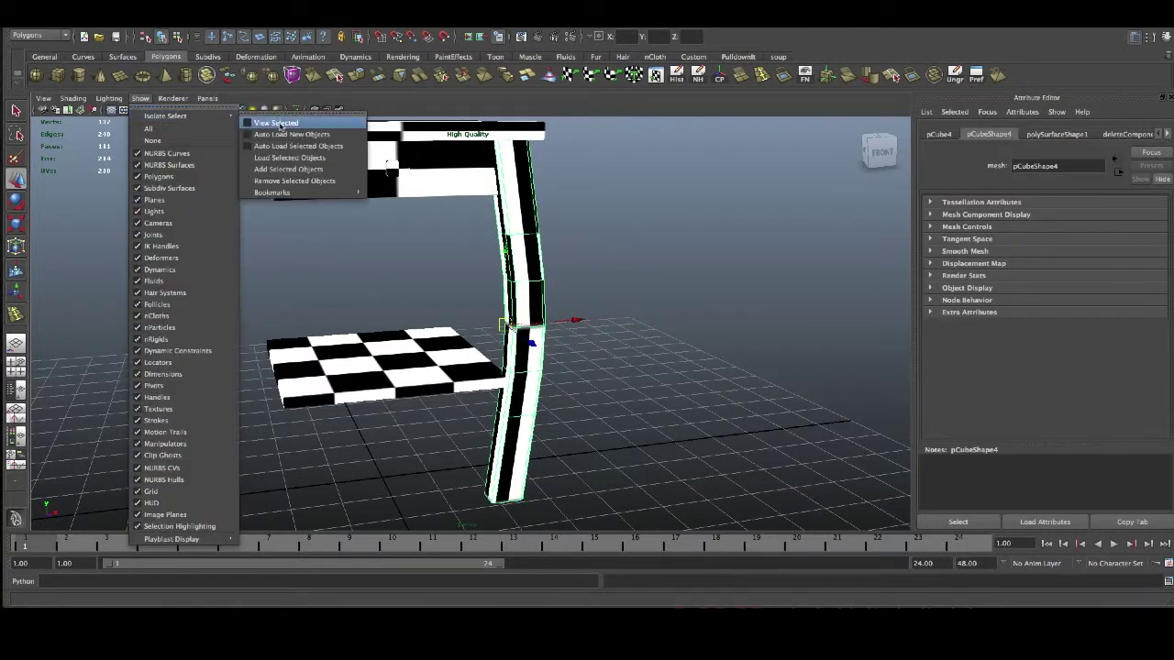
{"action": "left_click", "coordinate": [283, 119]}
- Select all the wide faces on the front side of the isolated leg, from its upper end to its lower end
{"action": "right_click_drag", "start_coordinate": [516, 201], "coordinate": [517, 230]}
{"action": "left_click", "coordinate": [519, 222]}
{"action": "left_click", "coordinate": [532, 271], "text": "shift"}
{"action": "left_click", "coordinate": [534, 301], "text": "shift"}
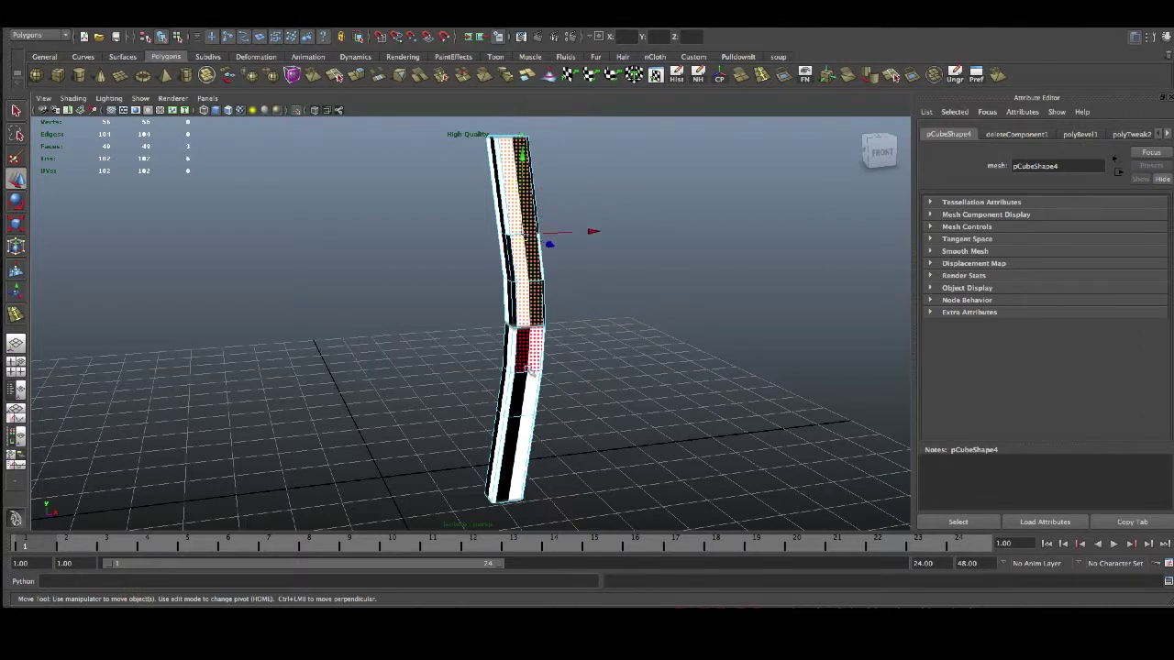
{"action": "left_click", "coordinate": [531, 351], "text": "shift"}
{"action": "left_click", "coordinate": [526, 396], "text": "shift"}
{"action": "left_click", "coordinate": [520, 446], "text": "shift"}
- Add the narrow bevel faces beside the front side, along the leg's full height, to the face selection
{"action": "left_click_drag", "start_coordinate": [601, 440], "coordinate": [540, 425], "text": "alt"}
{"action": "scroll", "coordinate": [541, 424], "scroll_direction": "up", "scroll_amount": 3}
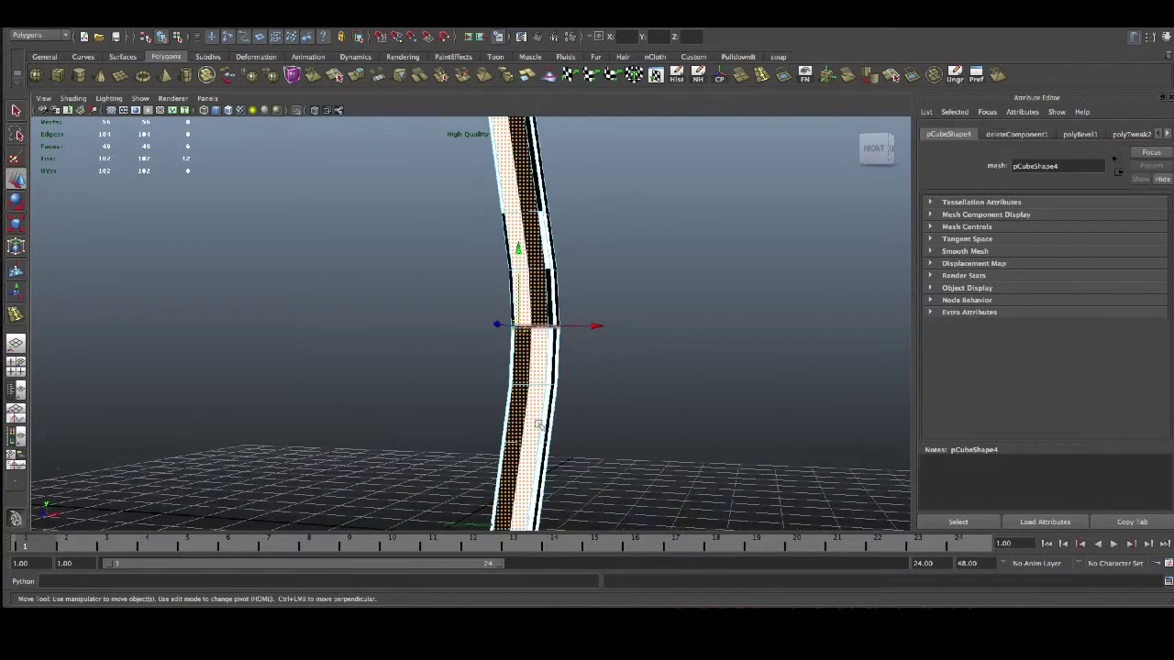
{"action": "middle_click_drag", "start_coordinate": [540, 419], "coordinate": [506, 302], "text": "alt"}
{"action": "left_click_drag", "start_coordinate": [507, 302], "coordinate": [455, 347], "text": "alt"}
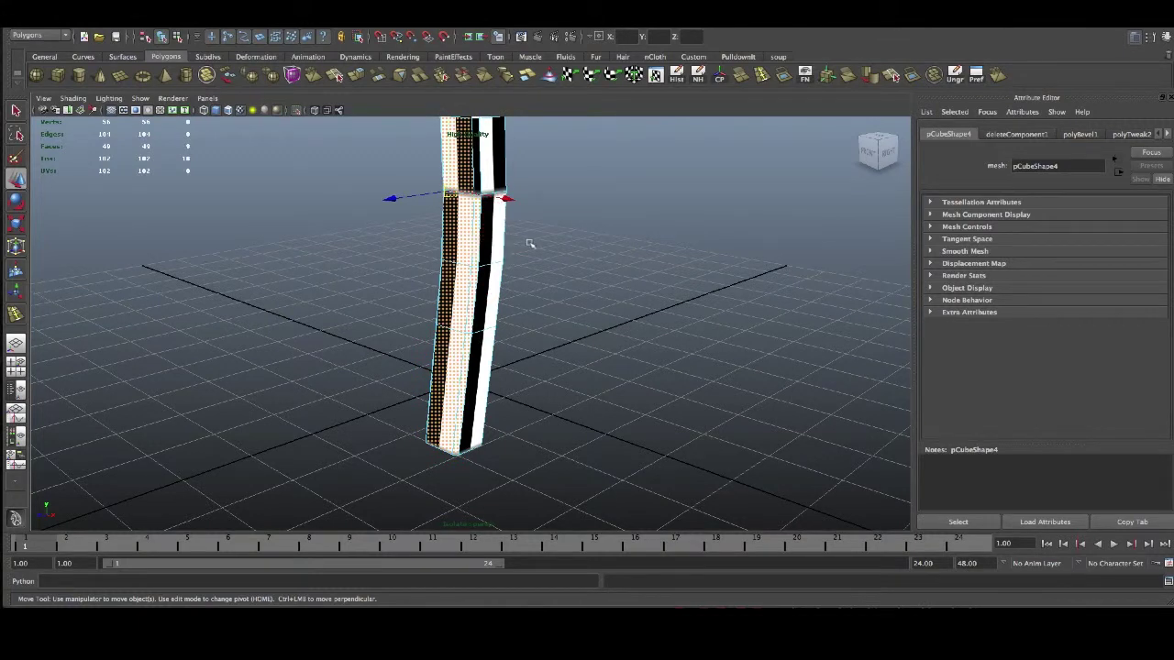
{"action": "left_click_drag", "start_coordinate": [542, 225], "coordinate": [537, 453], "text": "alt"}
{"action": "left_click", "coordinate": [474, 411], "text": "shift"}
{"action": "left_click", "coordinate": [470, 370], "text": "shift"}
{"action": "left_click", "coordinate": [462, 296], "text": "shift"}
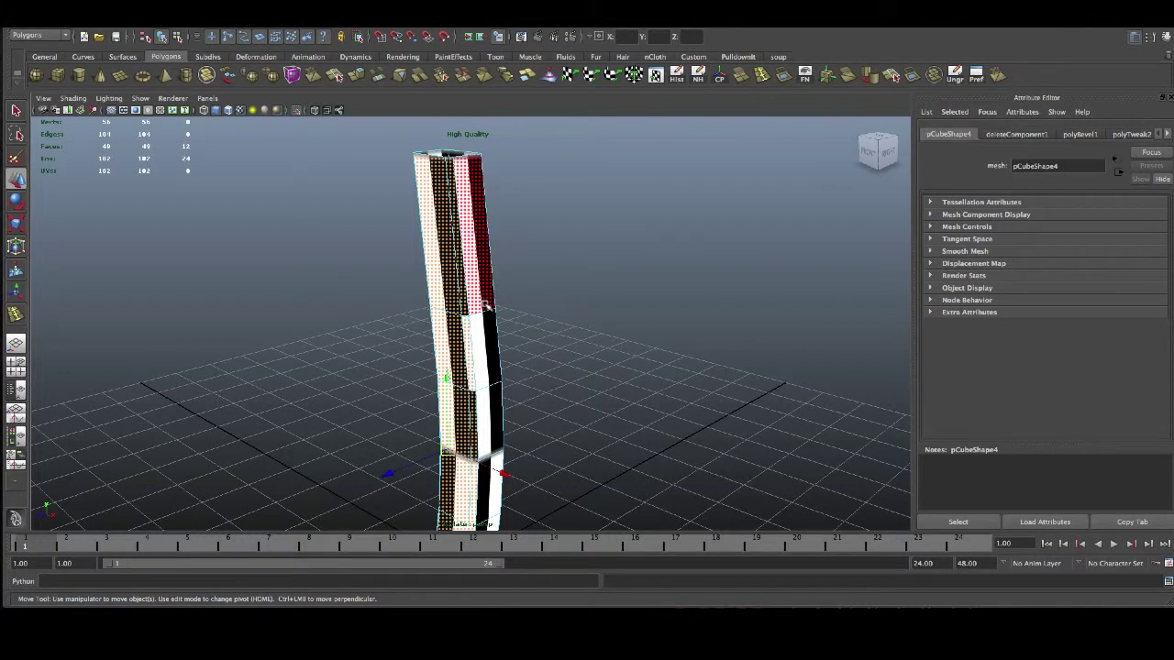
- Open the Planar Mapping options and reset them to their defaults
{"action": "left_click", "coordinate": [584, 20]}
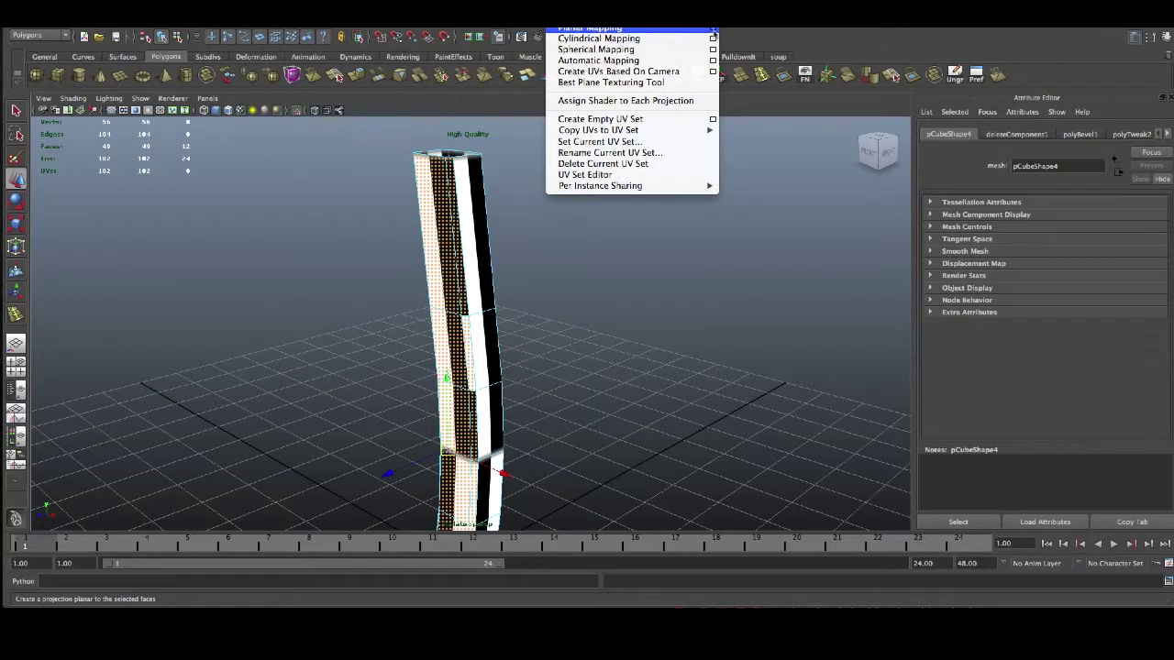
{"action": "left_click", "coordinate": [714, 31]}
{"action": "left_click_drag", "start_coordinate": [676, 315], "coordinate": [560, 328], "text": "alt"}
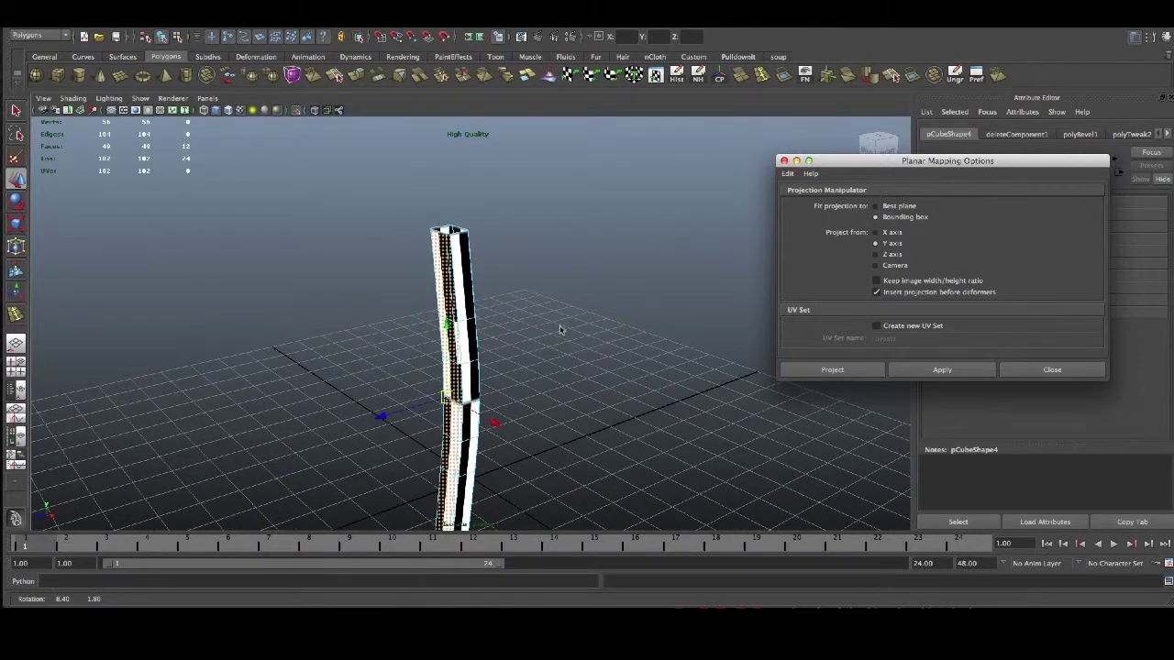
{"action": "left_click", "coordinate": [788, 174]}
{"action": "left_click", "coordinate": [796, 204]}
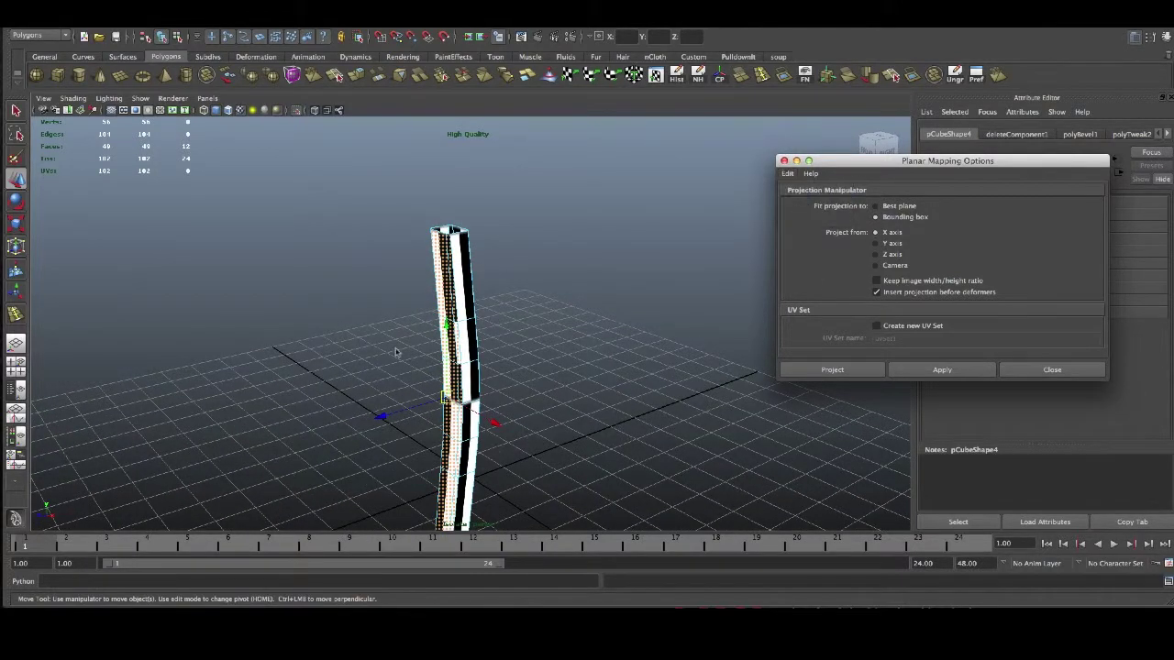
- Apply a planar projection from the Z axis, fitted to the bounding box, to the selected front faces
{"action": "left_click_drag", "start_coordinate": [396, 351], "coordinate": [375, 386], "text": "alt"}
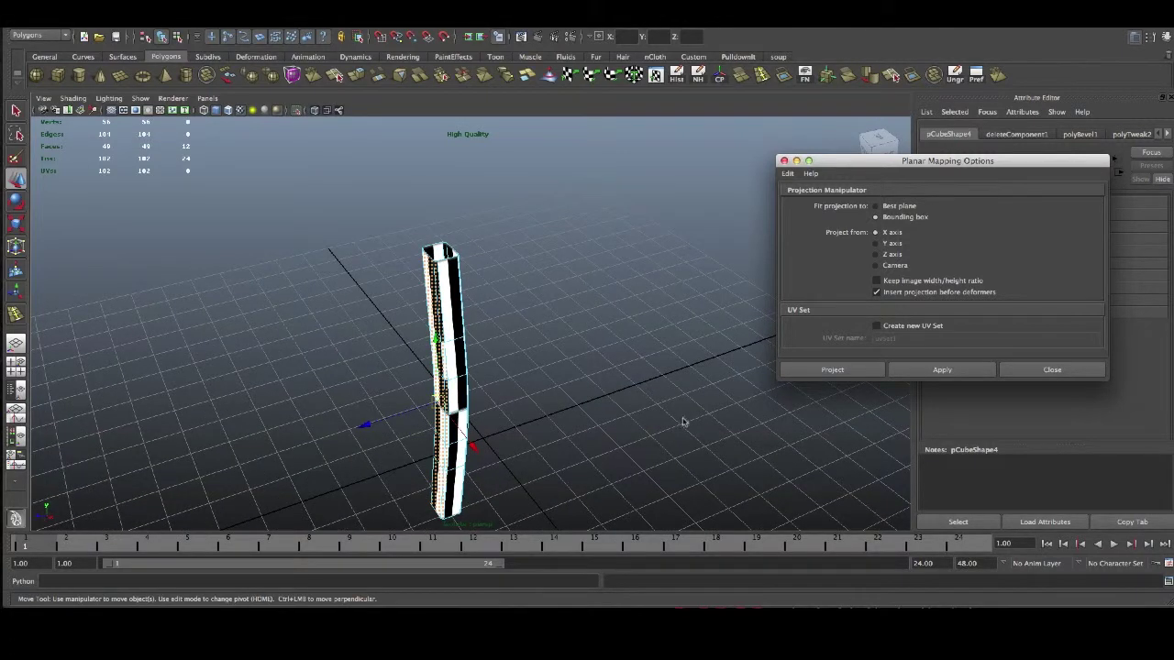
{"action": "left_click", "coordinate": [876, 206]}
{"action": "left_click", "coordinate": [876, 219]}
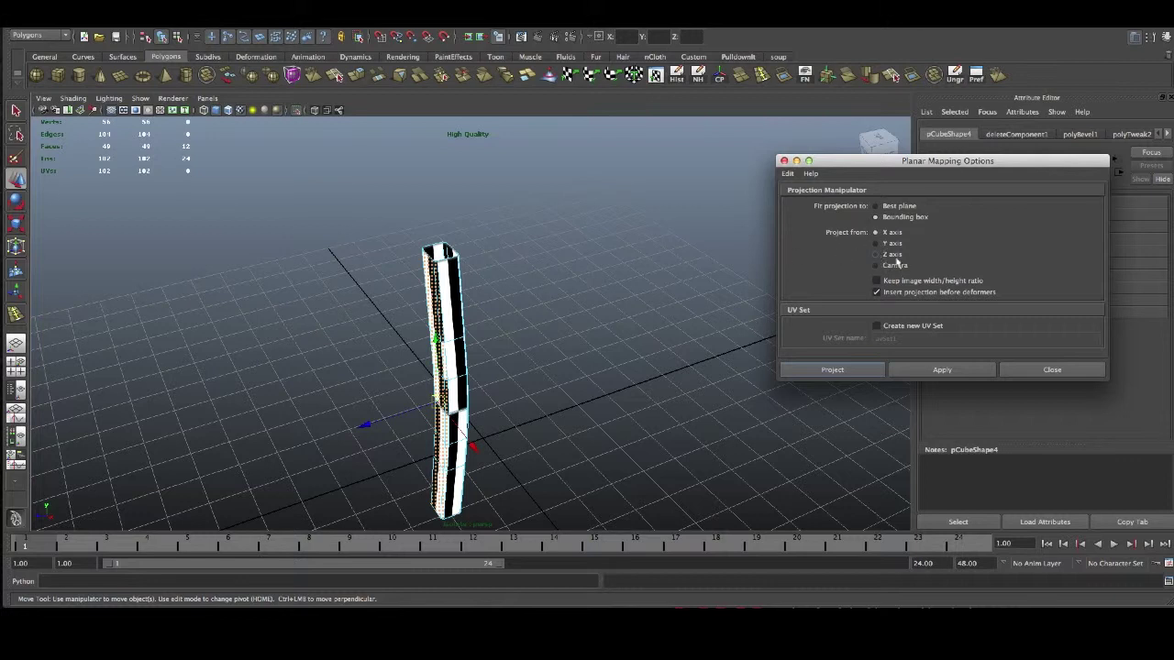
{"action": "left_click", "coordinate": [923, 373]}
- Select all the wide faces on the right-facing side of the leg
{"action": "left_click_drag", "start_coordinate": [464, 422], "coordinate": [418, 352], "text": "alt"}
{"action": "left_click", "coordinate": [418, 353]}
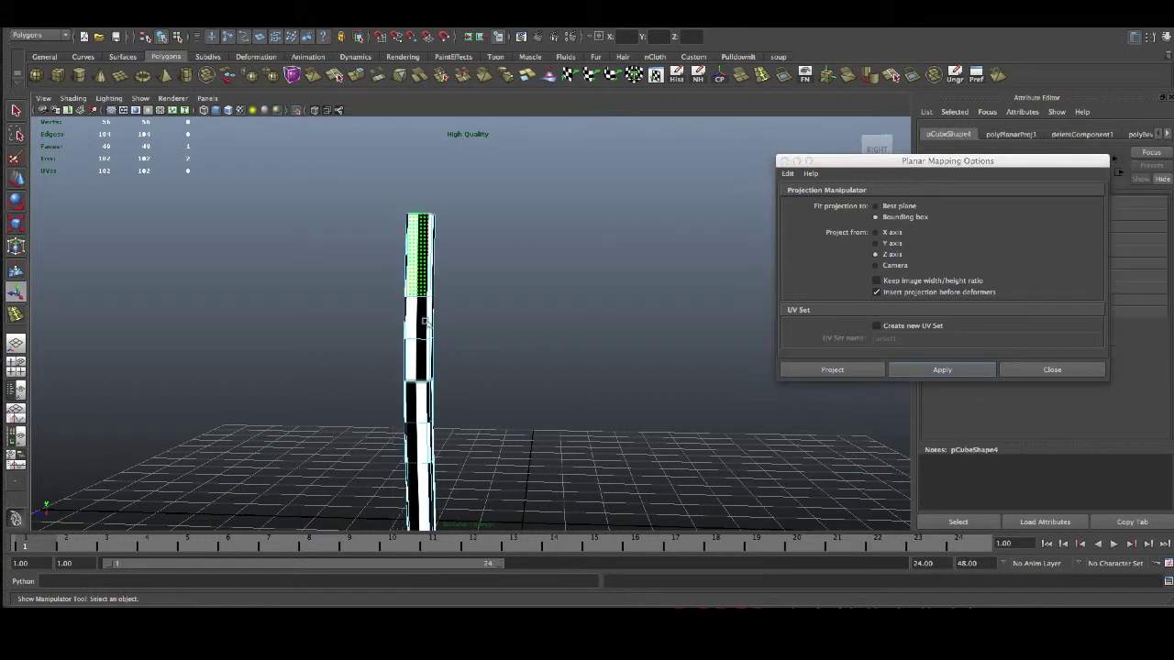
{"action": "left_click", "coordinate": [416, 404], "text": "shift"}
{"action": "left_click", "coordinate": [419, 453], "text": "shift"}
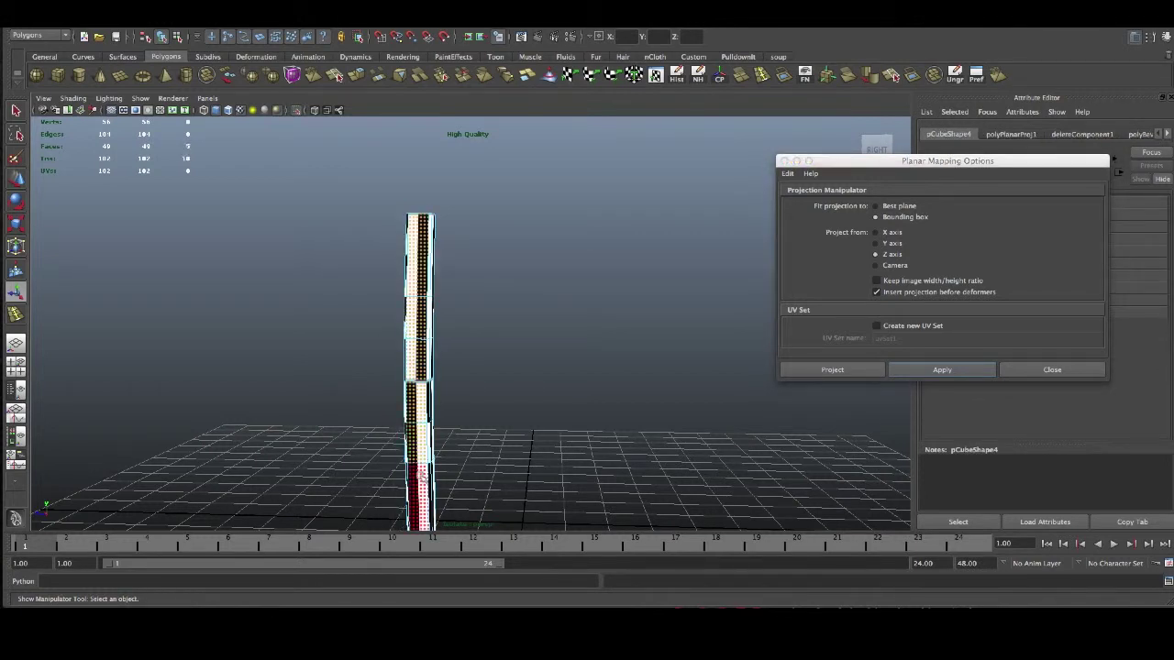
{"action": "left_click", "coordinate": [421, 488], "text": "shift"}
- Extend the right side's face selection with the adjoining narrow bevel faces along the leg's full height
{"action": "middle_click_drag", "start_coordinate": [466, 398], "coordinate": [456, 323], "text": "alt"}
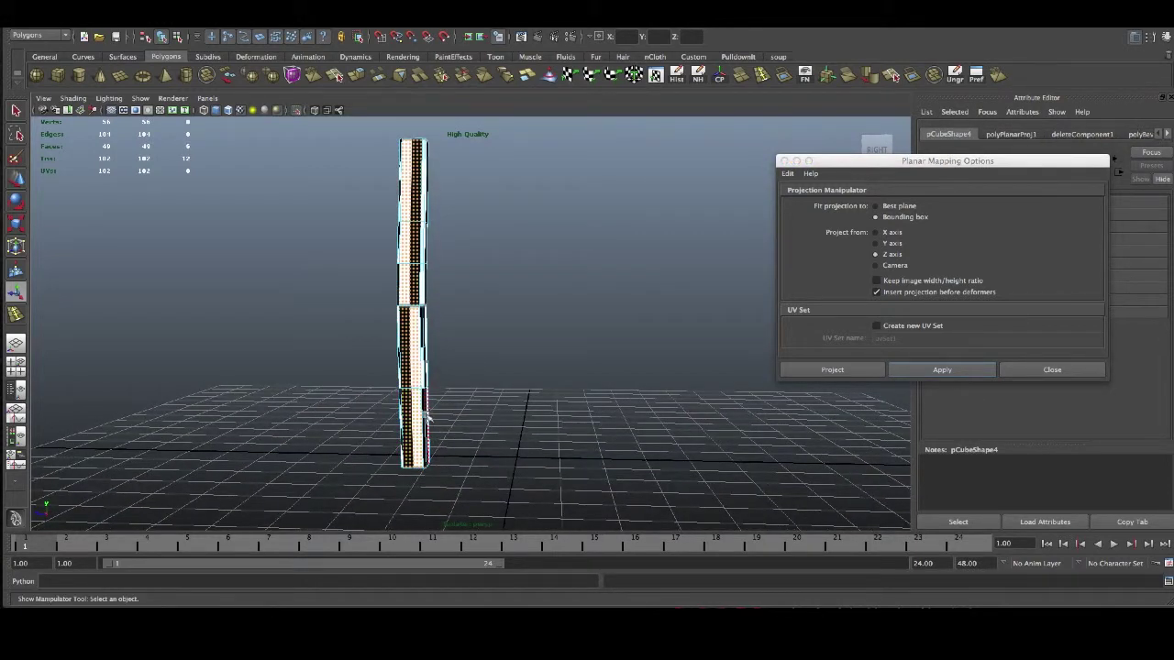
{"action": "left_click", "coordinate": [425, 404], "text": "shift"}
{"action": "left_click", "coordinate": [429, 347], "text": "shift"}
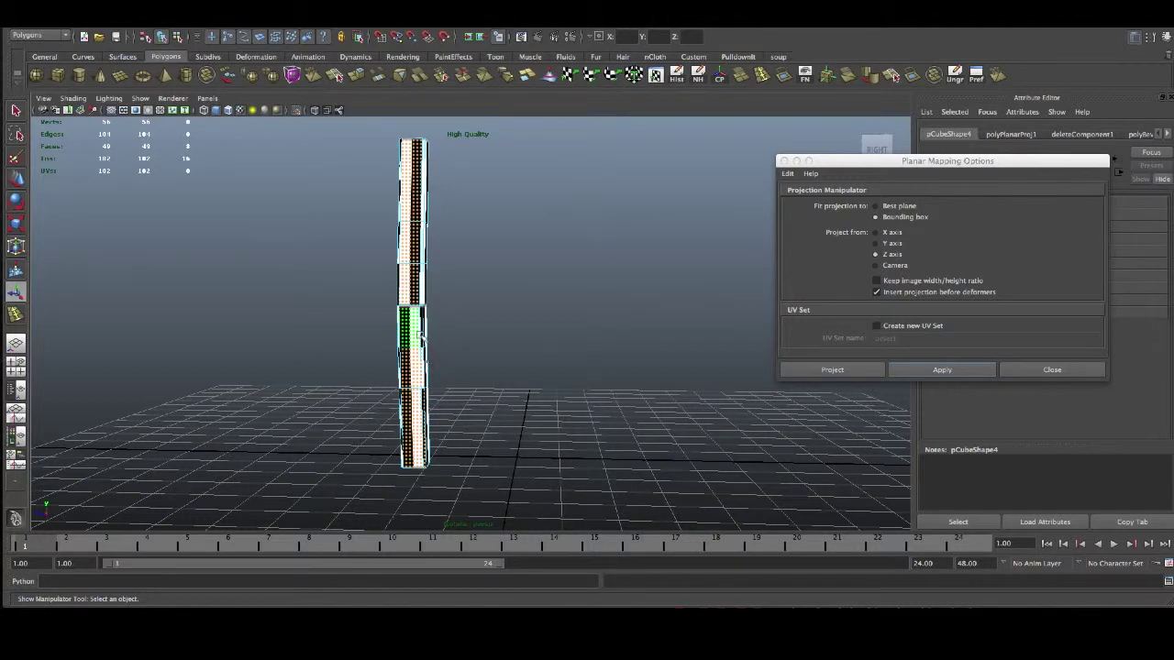
{"action": "left_click", "coordinate": [425, 296], "text": "shift"}
{"action": "left_click", "coordinate": [421, 252], "text": "shift"}
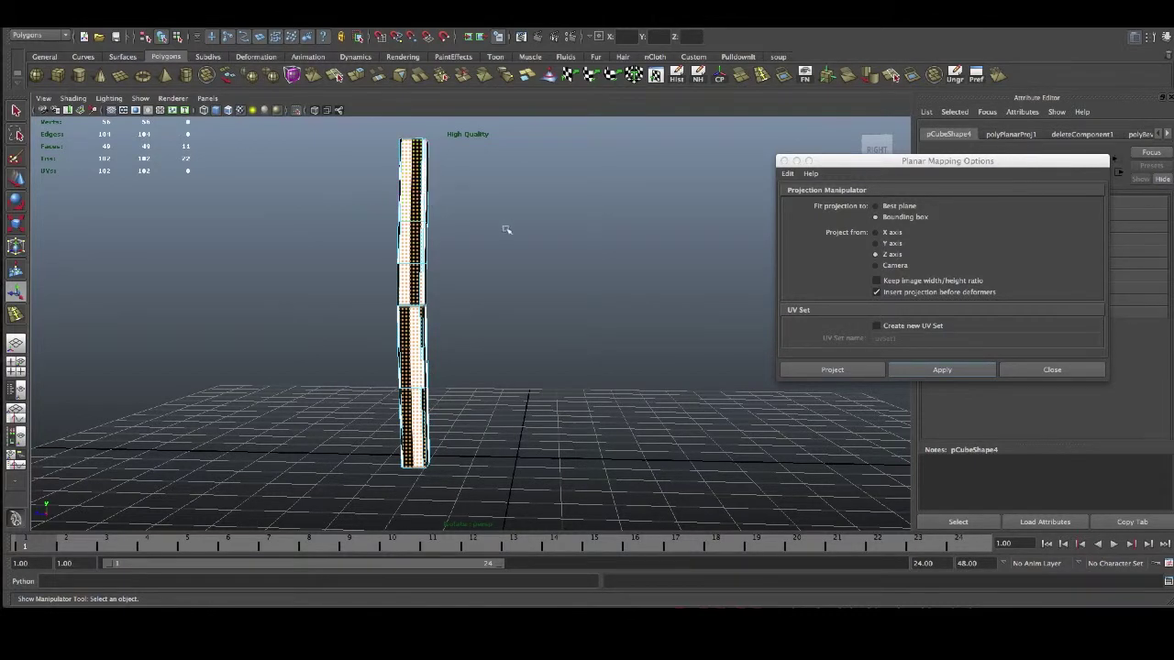
{"action": "left_click_drag", "start_coordinate": [508, 225], "coordinate": [424, 237], "text": "alt"}
{"action": "scroll", "coordinate": [416, 237], "scroll_direction": "up", "scroll_amount": 5}
{"action": "middle_click_drag", "start_coordinate": [416, 237], "coordinate": [479, 298], "text": "alt"}
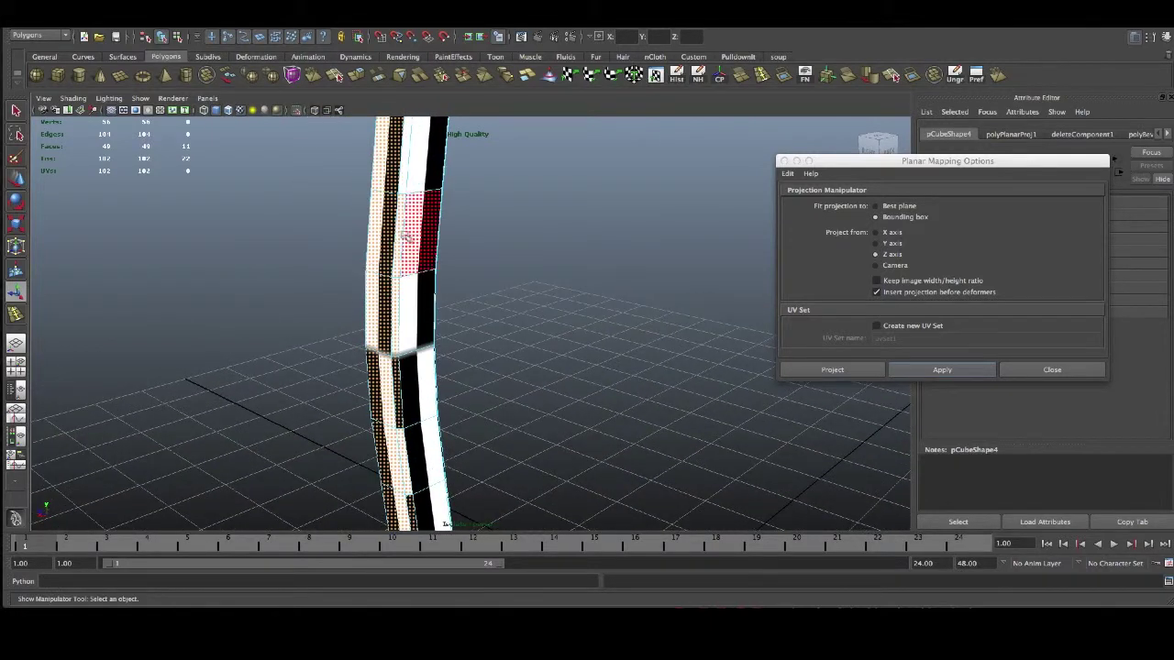
{"action": "left_click", "coordinate": [400, 236], "text": "shift"}
{"action": "left_click", "coordinate": [406, 178], "text": "shift"}
{"action": "left_click", "coordinate": [401, 219], "text": "shift"}
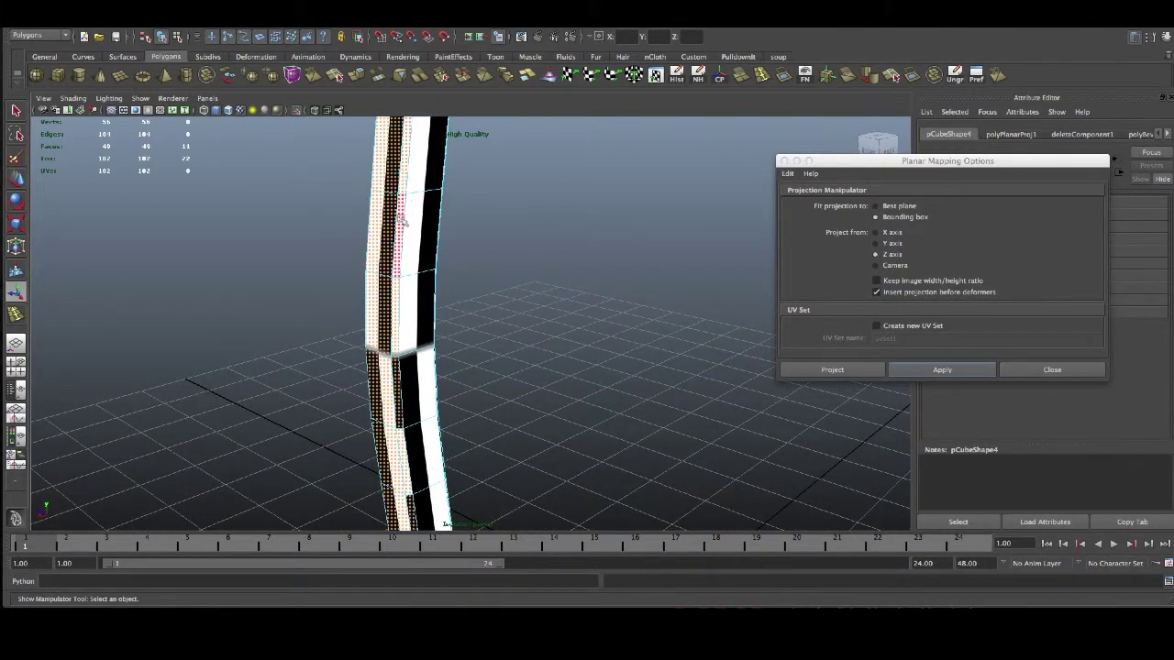
- Check the right side's face selection and apply a planar projection from the X axis to it
{"action": "scroll", "coordinate": [526, 240], "scroll_direction": "down", "scroll_amount": 5}
{"action": "scroll", "coordinate": [528, 255], "scroll_direction": "down", "scroll_amount": 1}
{"action": "scroll", "coordinate": [529, 259], "scroll_direction": "up", "scroll_amount": 8}
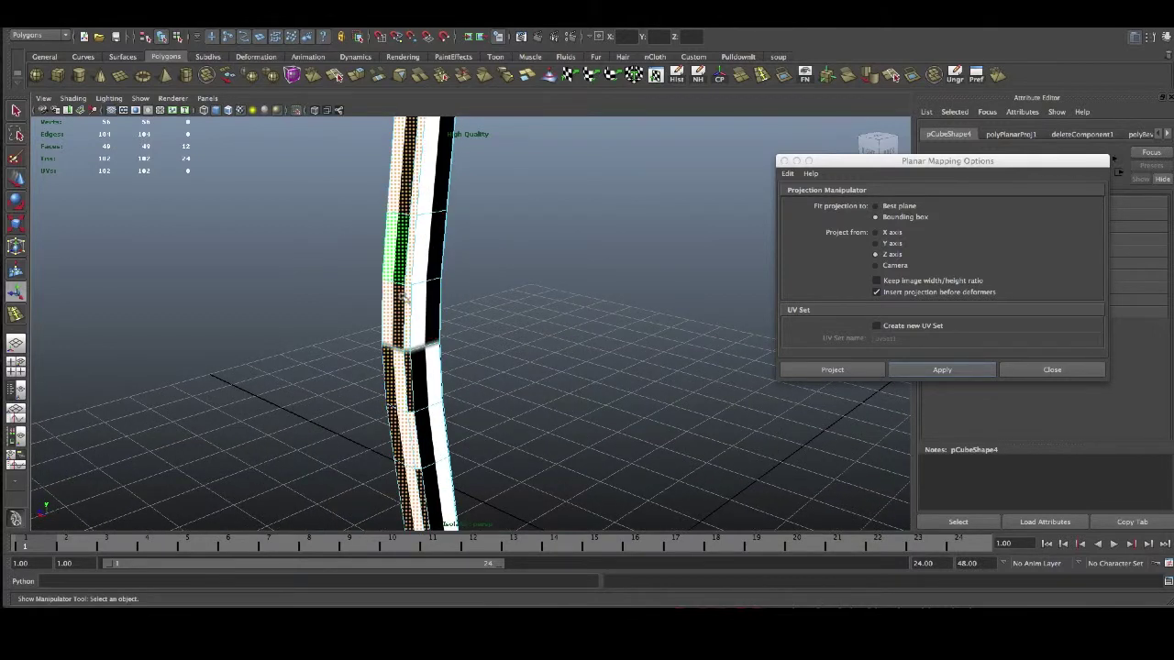
{"action": "left_click_drag", "start_coordinate": [617, 413], "coordinate": [576, 416], "text": "alt"}
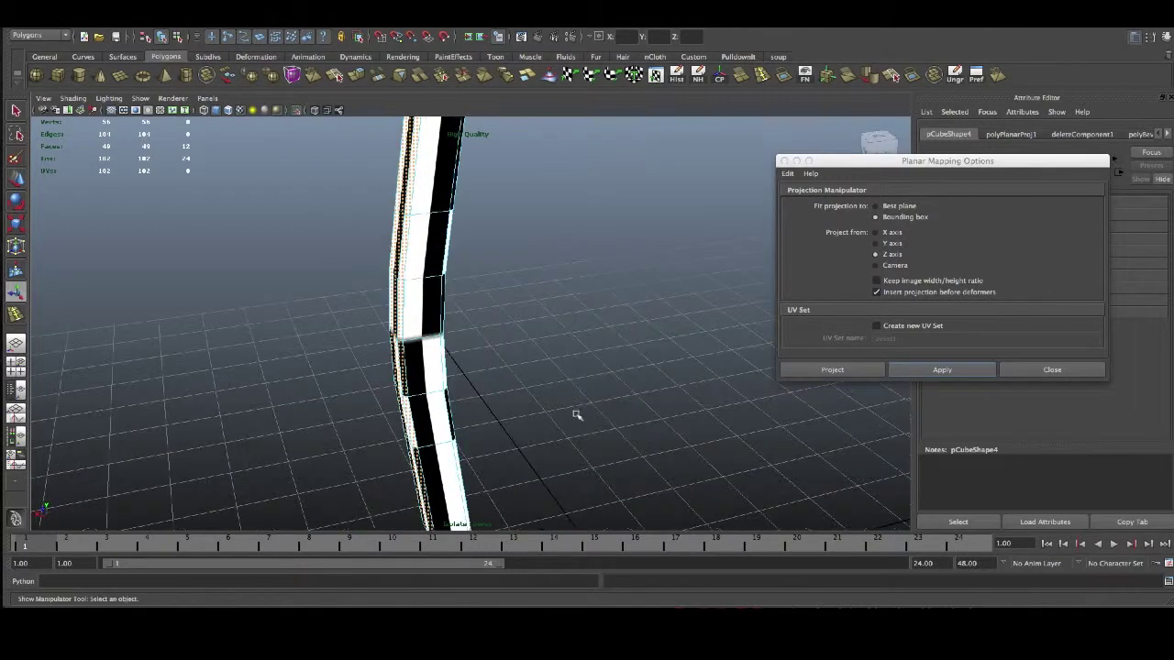
{"action": "key", "text": "w"}
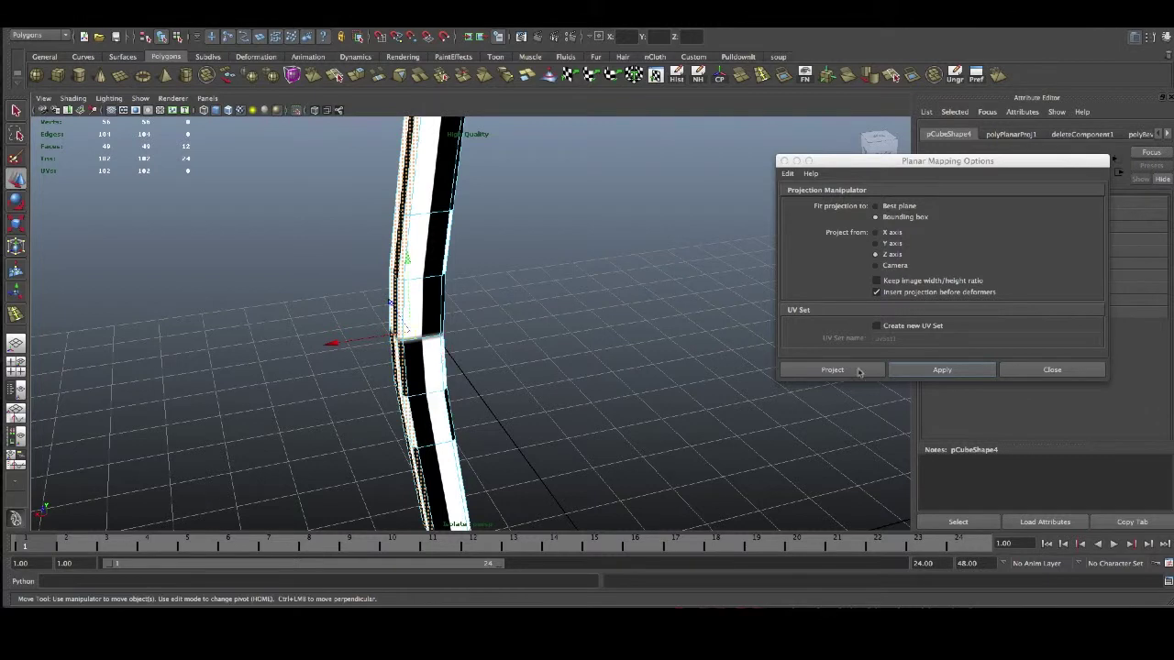
{"action": "left_click", "coordinate": [888, 234]}
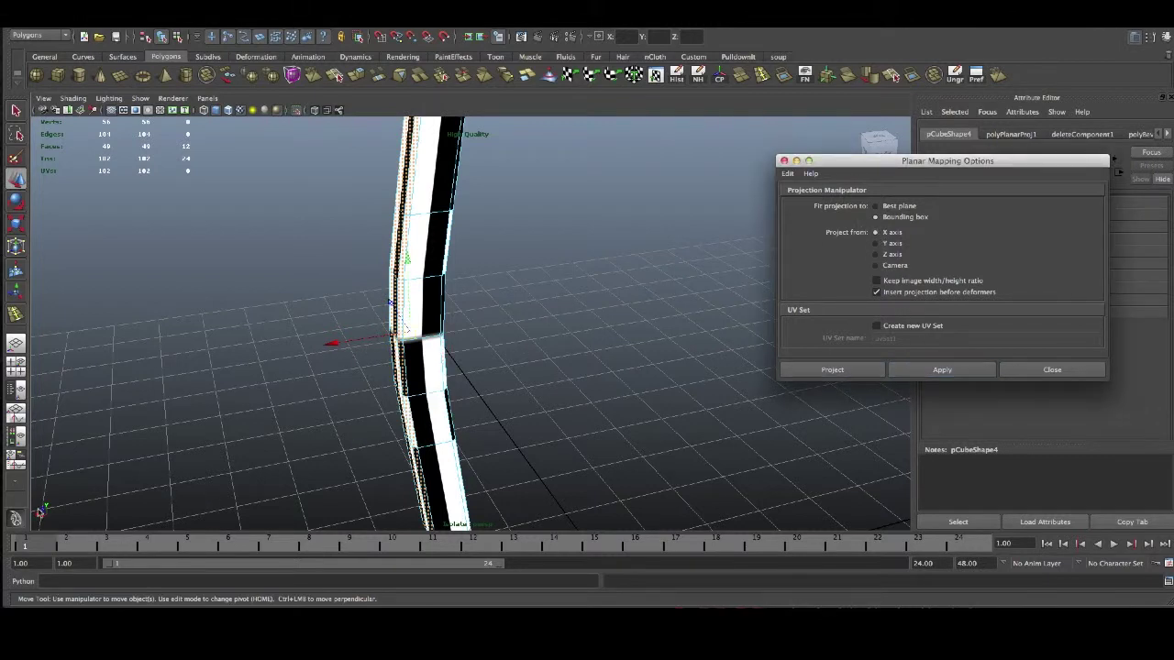
{"action": "left_click", "coordinate": [899, 373]}
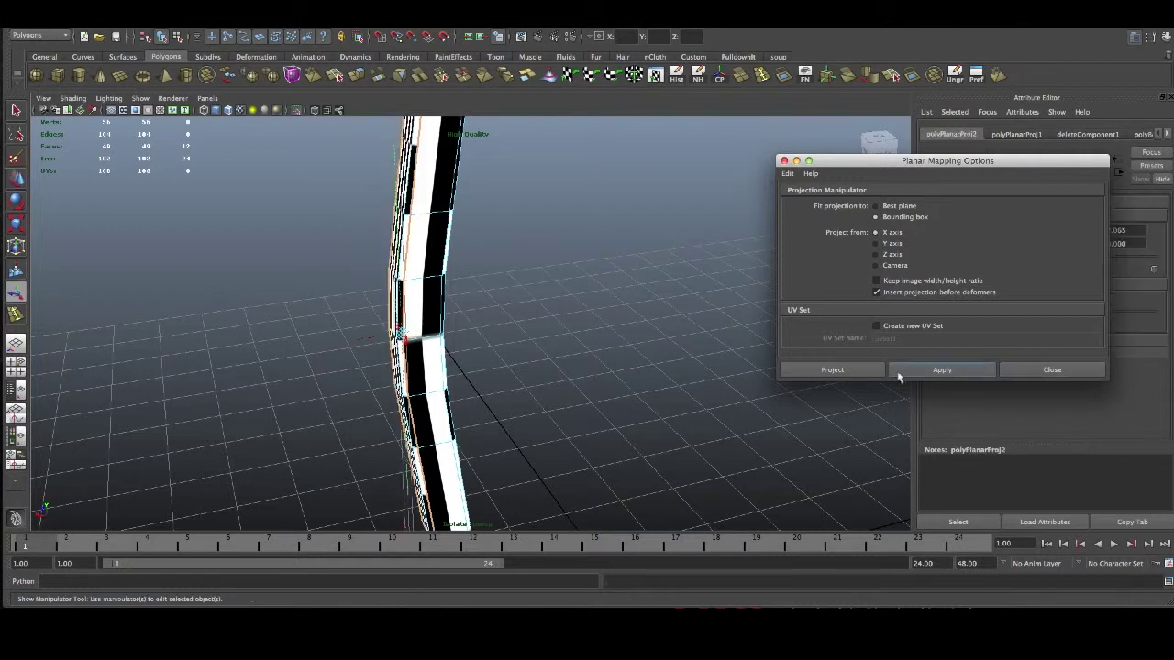
- Select the wide faces on the leg's back side together with the adjoining narrow bevel faces
{"action": "mouse_move", "coordinate": [491, 368]}
{"action": "left_mouse_down", "text": "alt"}
{"action": "mouse_move", "coordinate": [581, 359]}
{"action": "mouse_move", "coordinate": [560, 345]}
{"action": "mouse_move", "coordinate": [475, 382]}
{"action": "left_mouse_up", "text": "alt"}
{"action": "left_click", "coordinate": [451, 467]}
{"action": "left_click", "coordinate": [431, 405], "text": "shift"}
{"action": "left_click", "coordinate": [435, 356], "text": "shift"}
{"action": "left_click_drag", "start_coordinate": [552, 204], "coordinate": [458, 294], "text": "alt"}
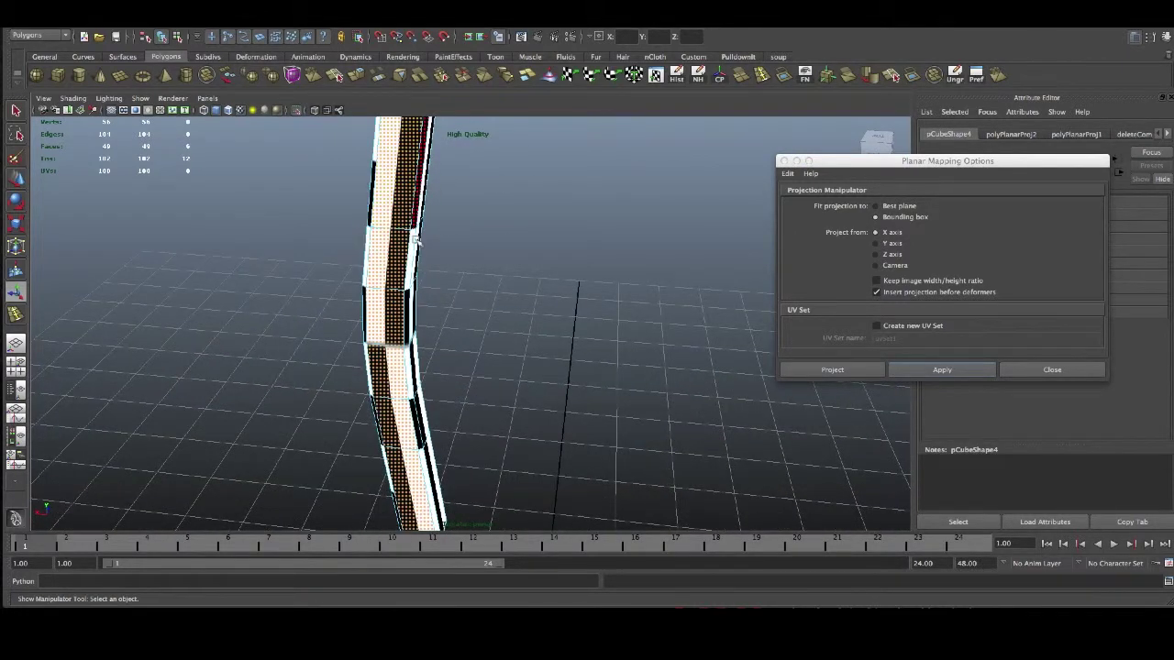
{"action": "left_click", "coordinate": [406, 316], "text": "shift"}
{"action": "left_click", "coordinate": [411, 375], "text": "shift"}
{"action": "left_click", "coordinate": [424, 447], "text": "shift"}
{"action": "left_click_drag", "start_coordinate": [423, 448], "coordinate": [416, 423], "text": "alt"}
- Apply a planar projection from the Z axis to the selected back faces
{"action": "key", "text": "w"}
{"action": "left_click_drag", "start_coordinate": [516, 419], "coordinate": [526, 466], "text": "alt"}
{"action": "left_click", "coordinate": [893, 256]}
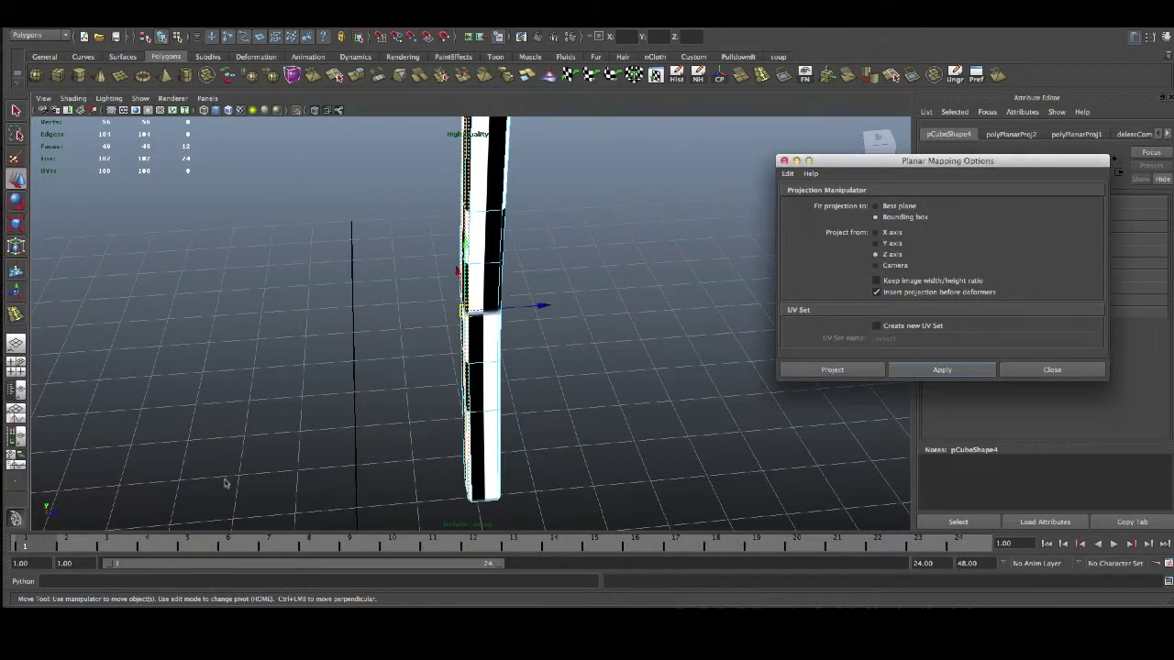
{"action": "left_click", "coordinate": [917, 372]}
- Select the wide faces on the leg's remaining left side and the narrow bevel faces next to them
{"action": "left_click", "coordinate": [491, 475]}
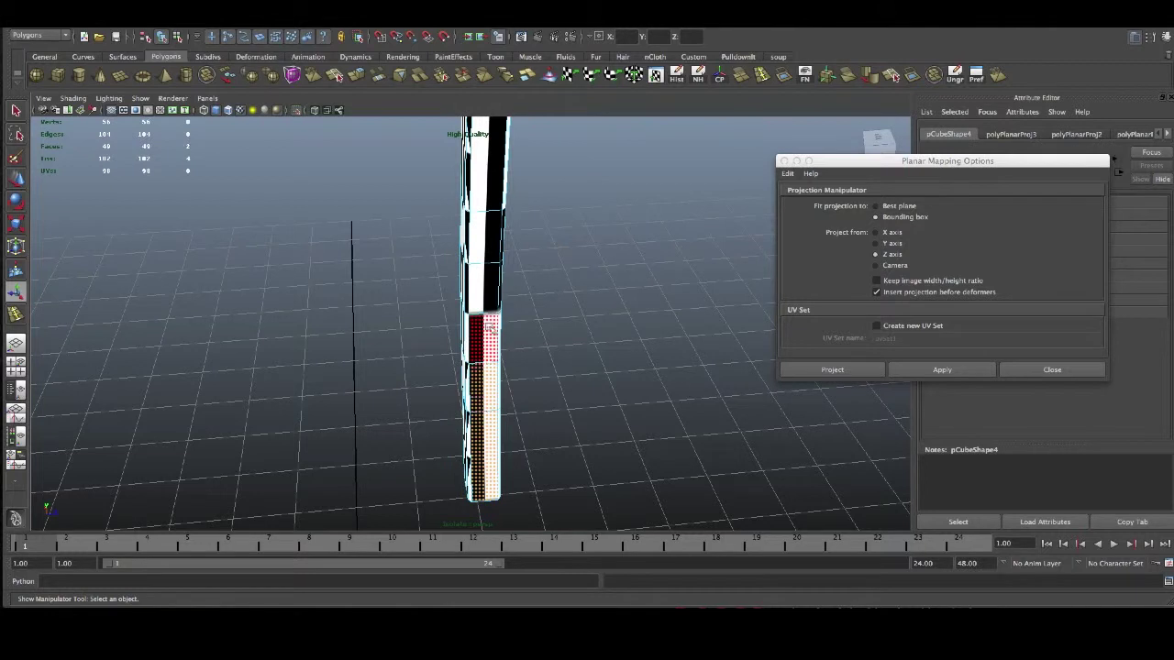
{"action": "left_click_drag", "start_coordinate": [547, 203], "coordinate": [539, 230], "text": "alt"}
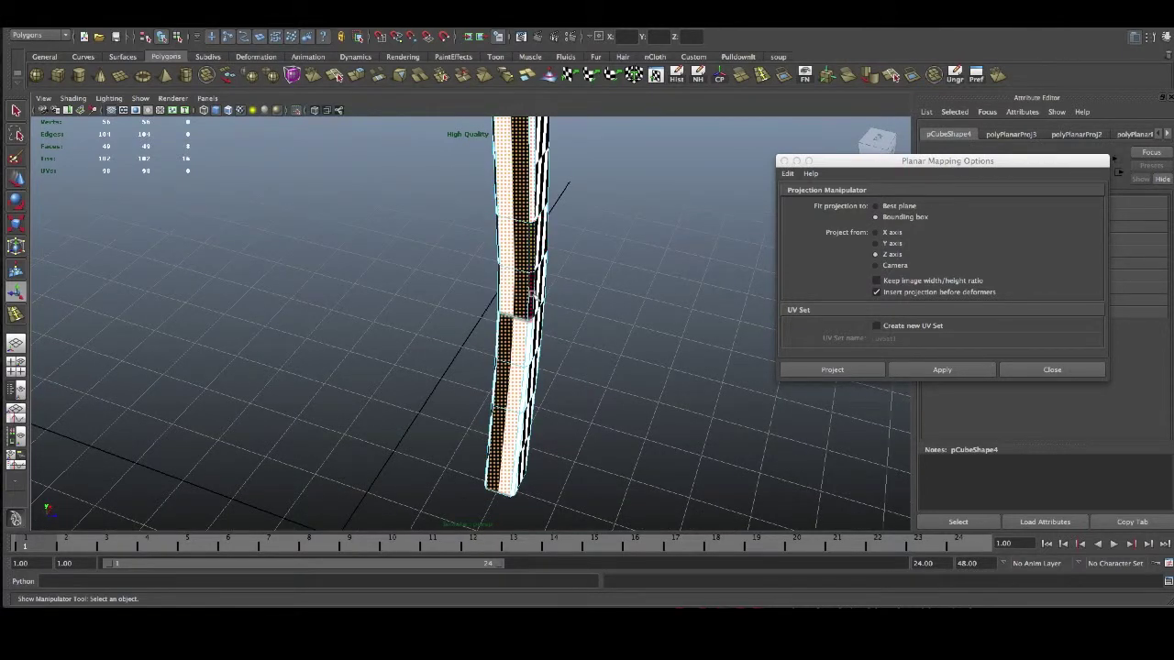
{"action": "left_click", "coordinate": [529, 348], "text": "shift"}
{"action": "left_click", "coordinate": [526, 384], "text": "shift"}
{"action": "left_click", "coordinate": [520, 422], "text": "shift"}
- Apply a planar projection from the X axis to the selected left side faces
{"action": "left_click_drag", "start_coordinate": [742, 405], "coordinate": [882, 340], "text": "alt"}
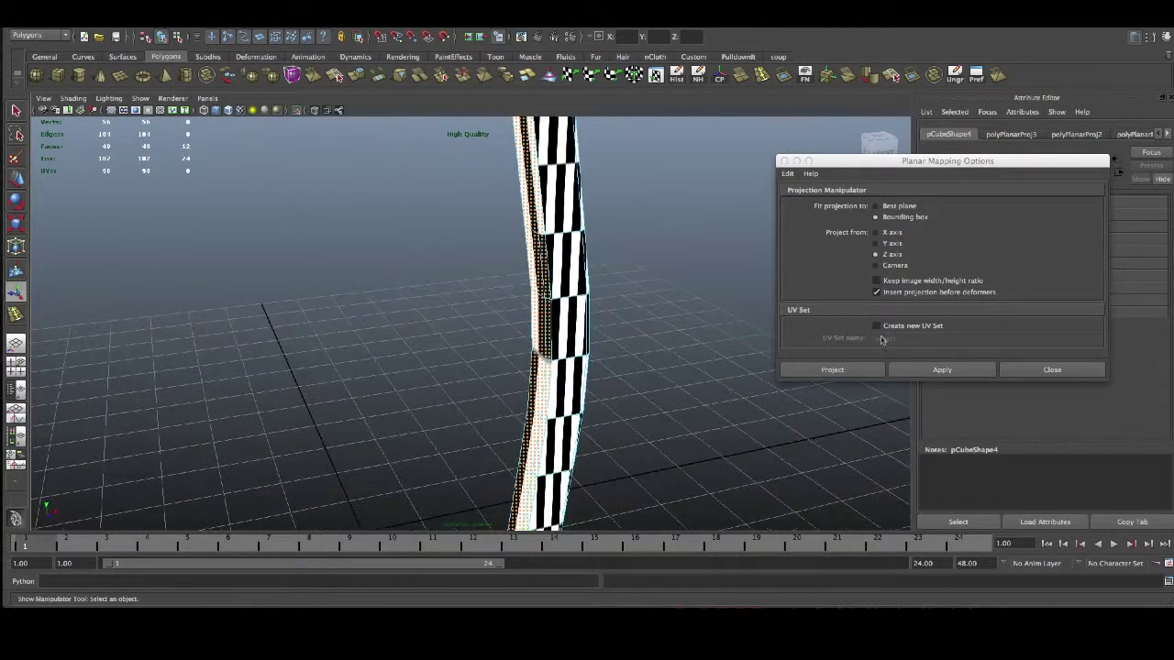
{"action": "left_click", "coordinate": [885, 235]}
{"action": "left_click", "coordinate": [928, 370]}
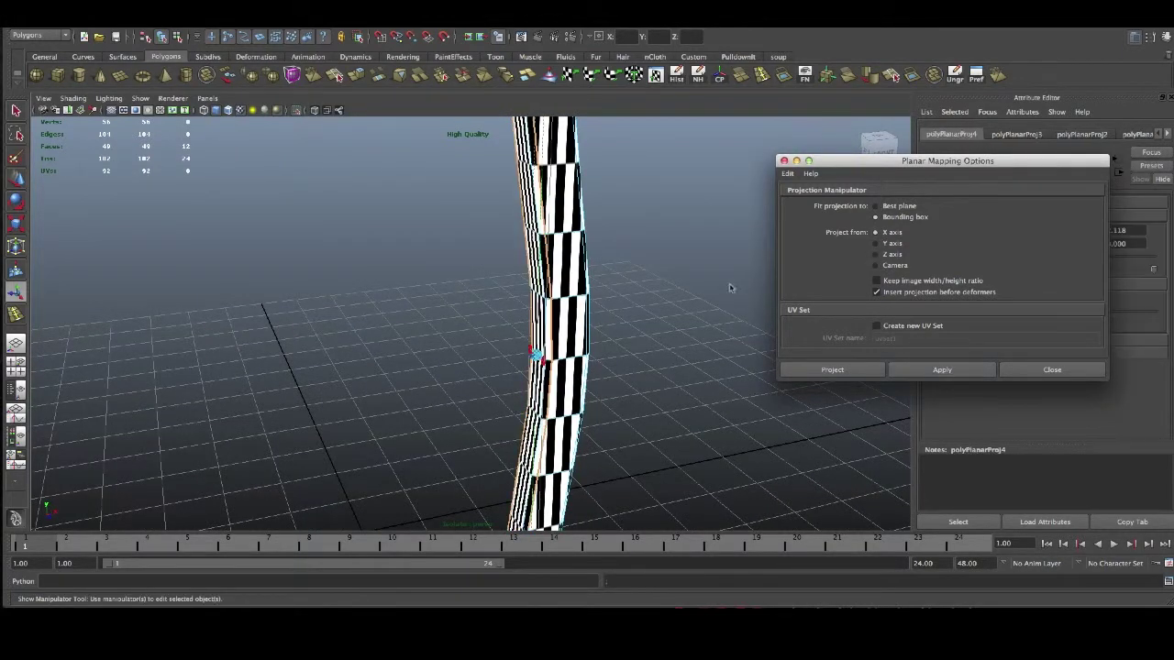
- Select the leg's bottom end face, apply a planar projection from the Y axis, and close the planar mapping options
{"action": "left_click", "coordinate": [642, 296]}
{"action": "right_click_drag", "start_coordinate": [566, 297], "coordinate": [597, 282]}
{"action": "left_click_drag", "start_coordinate": [695, 320], "coordinate": [582, 375], "text": "alt"}
{"action": "right_click_drag", "start_coordinate": [581, 375], "coordinate": [578, 454], "text": "alt"}
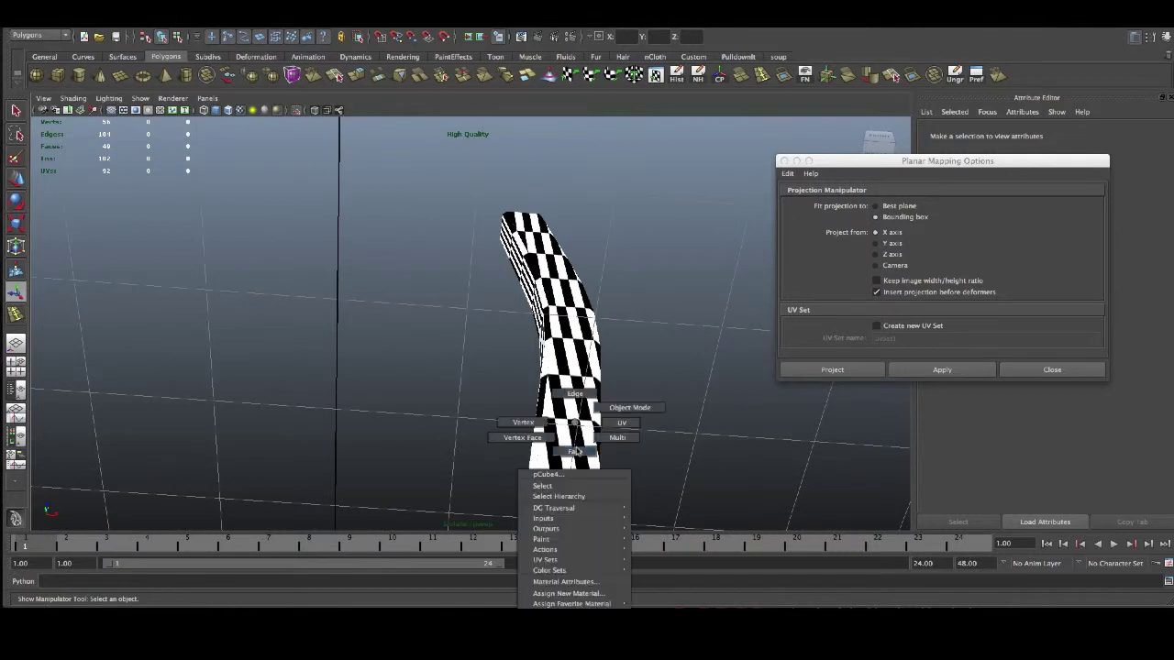
{"action": "left_click", "coordinate": [559, 500]}
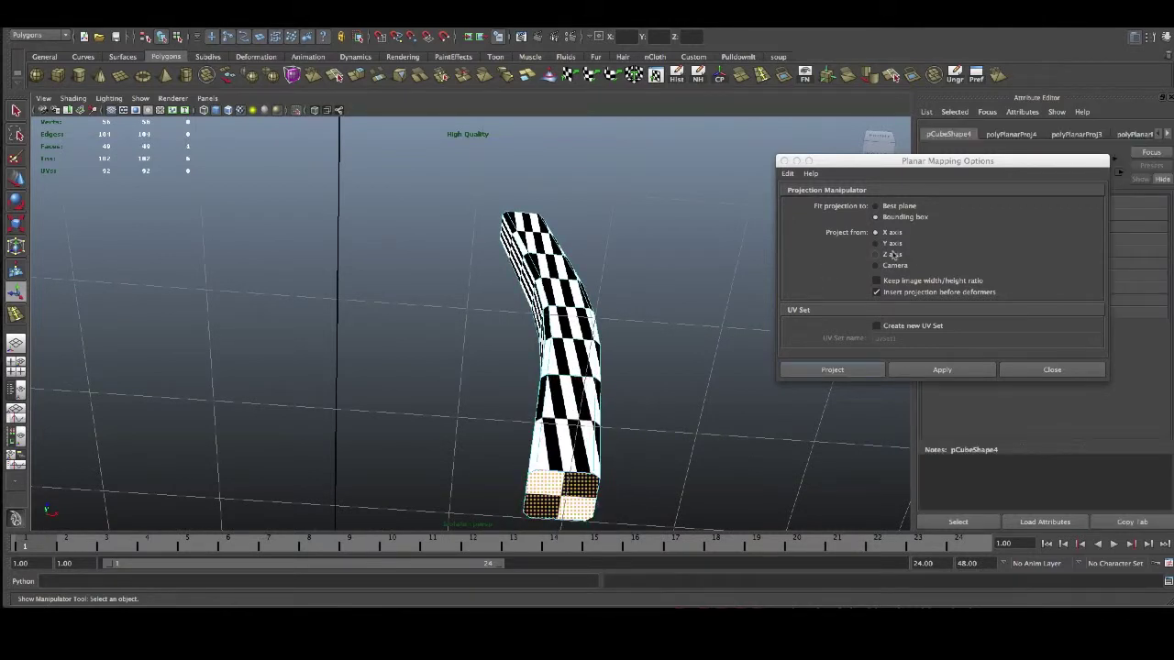
{"action": "left_click", "coordinate": [892, 244]}
{"action": "left_click", "coordinate": [927, 370]}
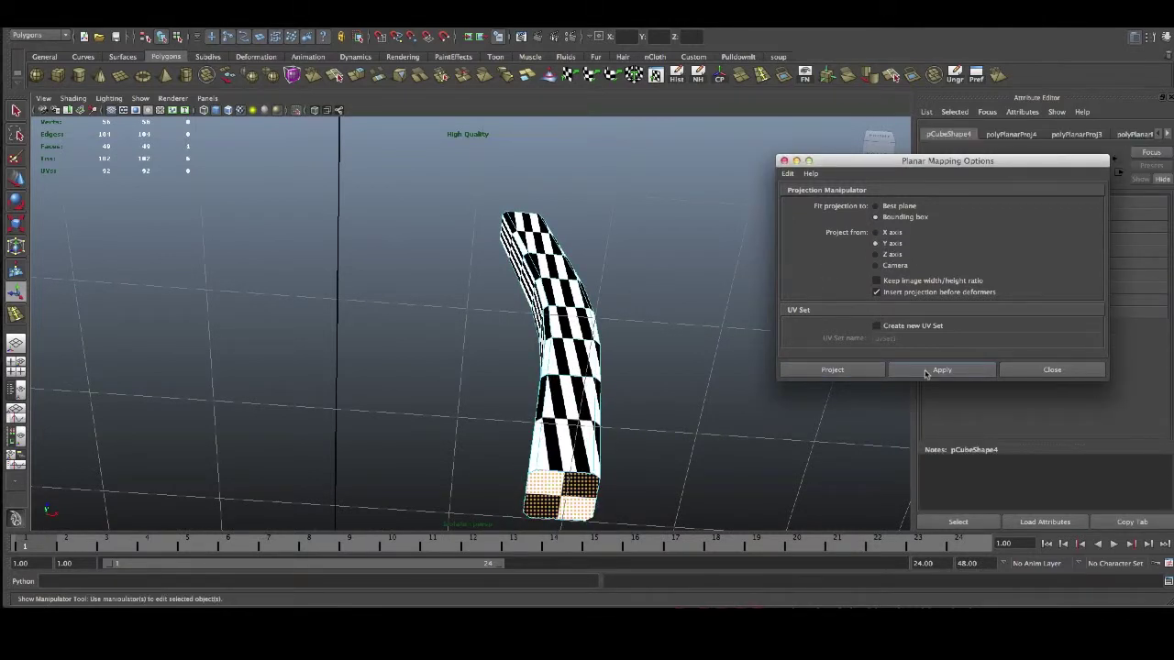
{"action": "left_click_drag", "start_coordinate": [631, 349], "coordinate": [603, 459], "text": "alt"}
{"action": "right_click_drag", "start_coordinate": [563, 330], "coordinate": [652, 301]}
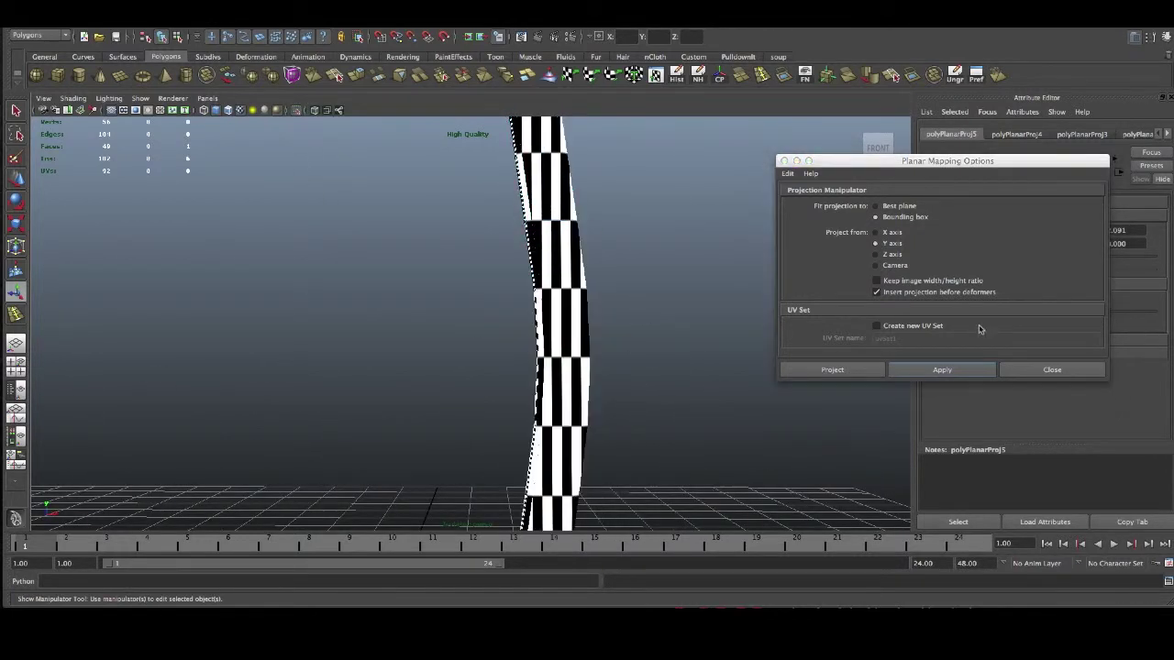
{"action": "left_click", "coordinate": [1009, 369]}
- Open the UV Texture Editor for the leg and frame the whole leg beside it
{"action": "left_click_drag", "start_coordinate": [719, 194], "coordinate": [690, 250], "text": "alt"}
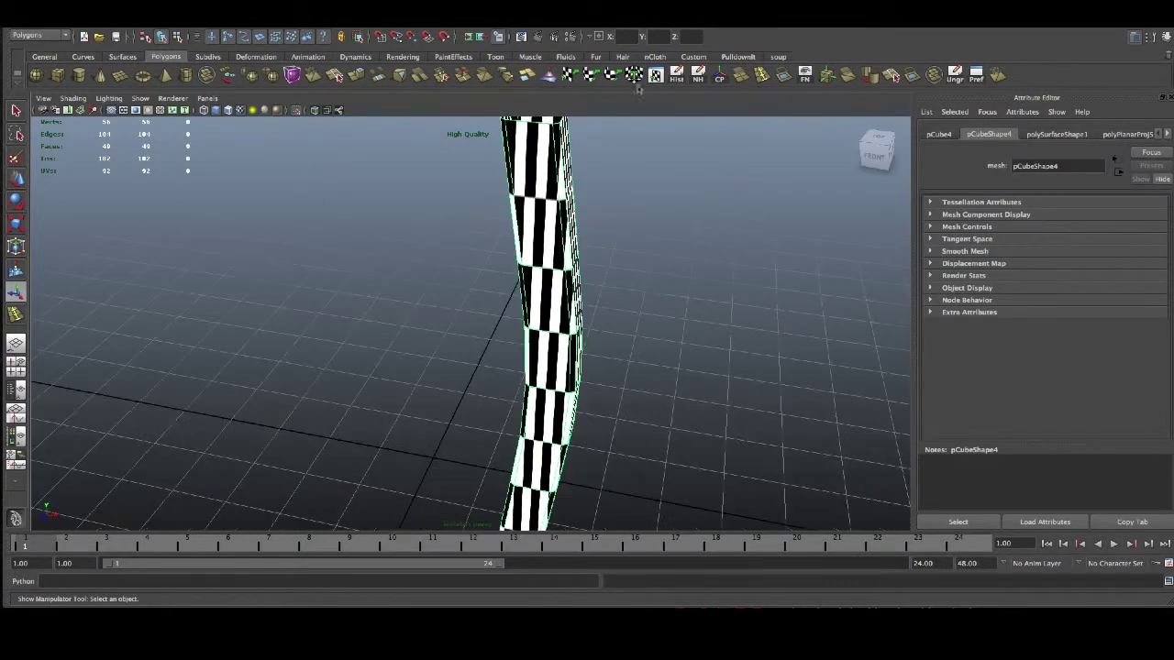
{"action": "left_click", "coordinate": [622, 13]}
{"action": "left_click", "coordinate": [636, 275]}
{"action": "scroll", "coordinate": [886, 293], "scroll_direction": "down", "scroll_amount": 3}
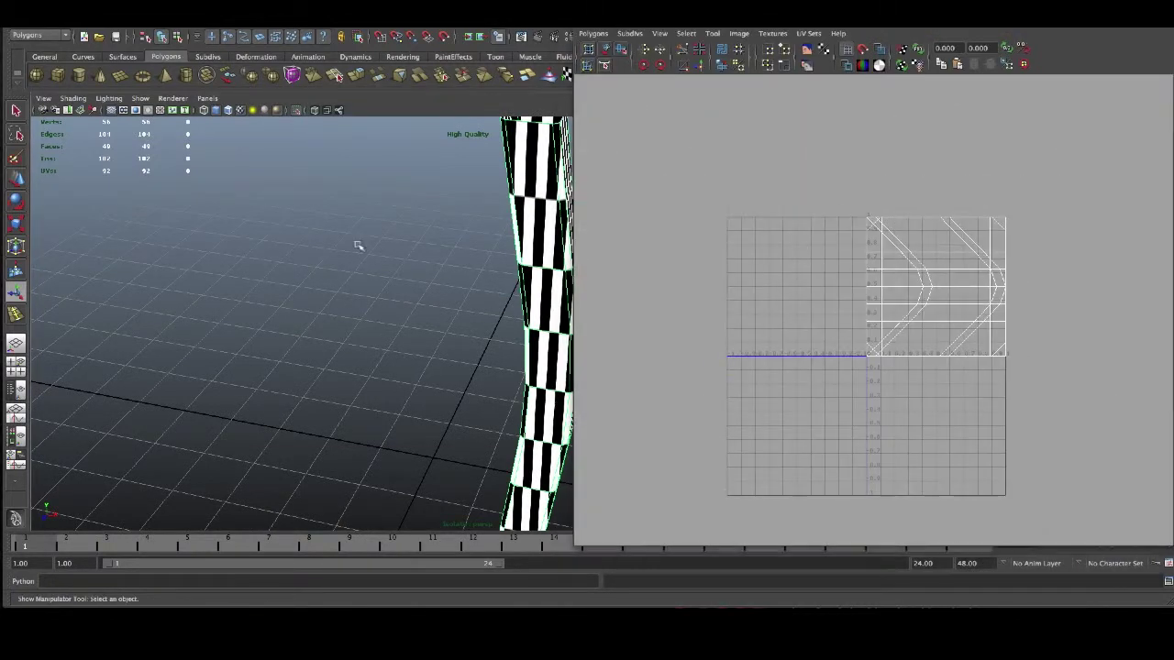
{"action": "scroll", "coordinate": [496, 280], "scroll_direction": "down", "scroll_amount": 3}
{"action": "scroll", "coordinate": [476, 285], "scroll_direction": "down", "scroll_amount": 1}
{"action": "middle_click_drag", "start_coordinate": [477, 284], "coordinate": [319, 235], "text": "alt"}
{"action": "left_click_drag", "start_coordinate": [319, 235], "coordinate": [398, 273], "text": "alt"}
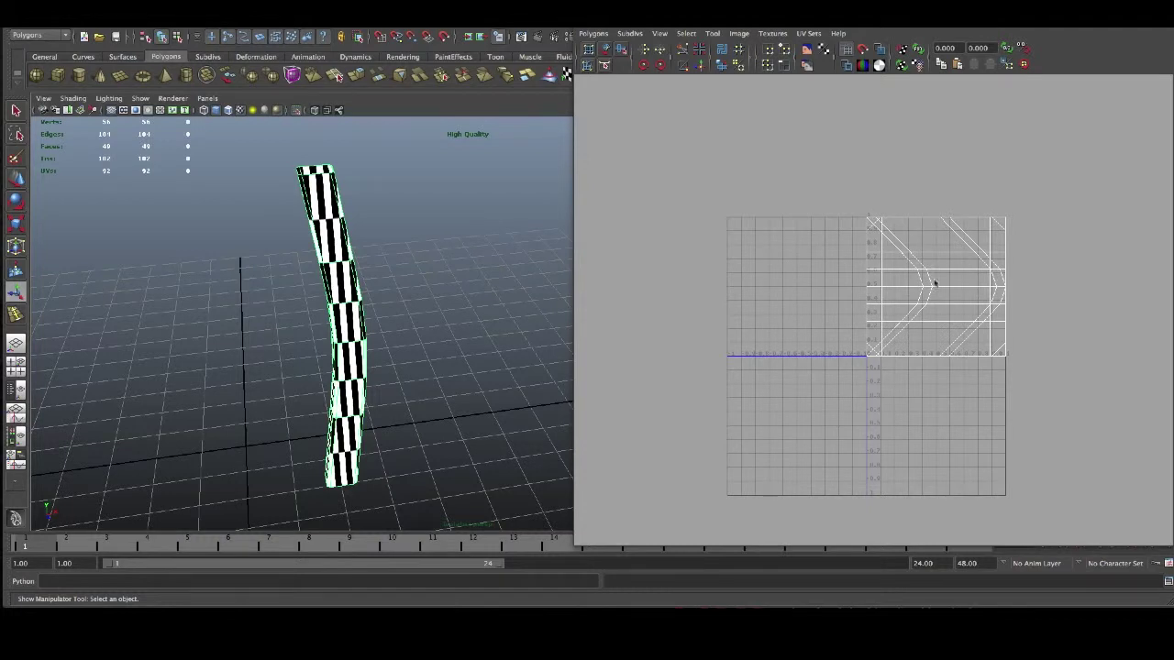
- Select all the leg's UVs and lay out the shells non-overlapping, with prescale None and shell layout Into region
{"action": "right_click", "coordinate": [896, 263]}
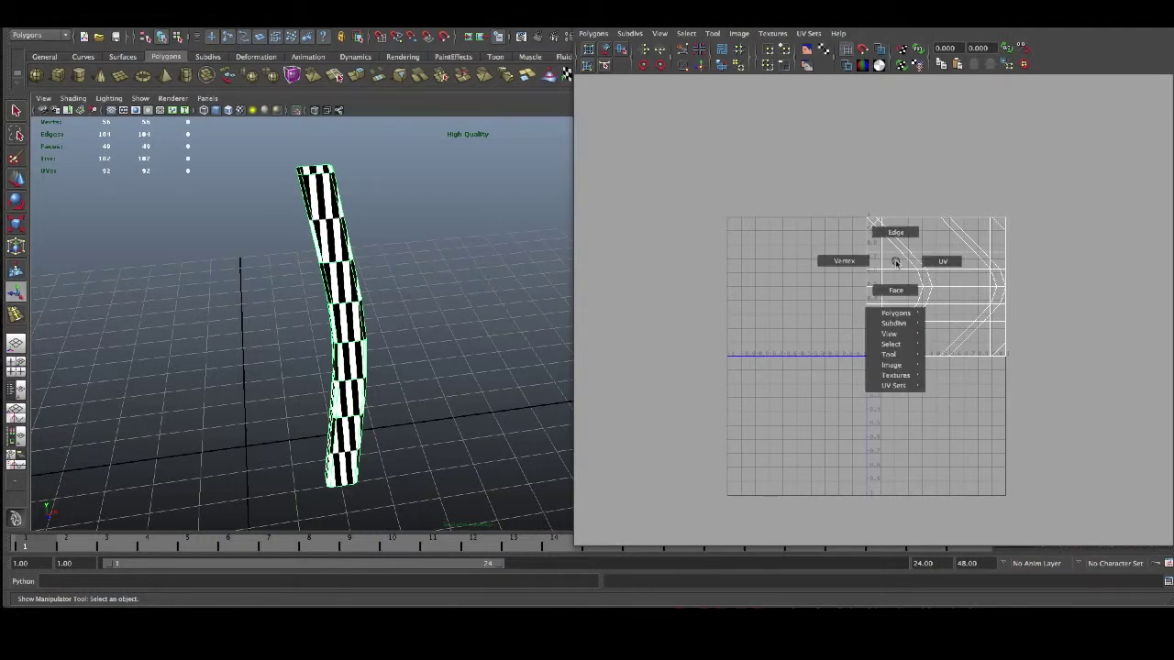
{"action": "left_click", "coordinate": [943, 262]}
{"action": "left_click_drag", "start_coordinate": [773, 156], "coordinate": [1119, 414]}
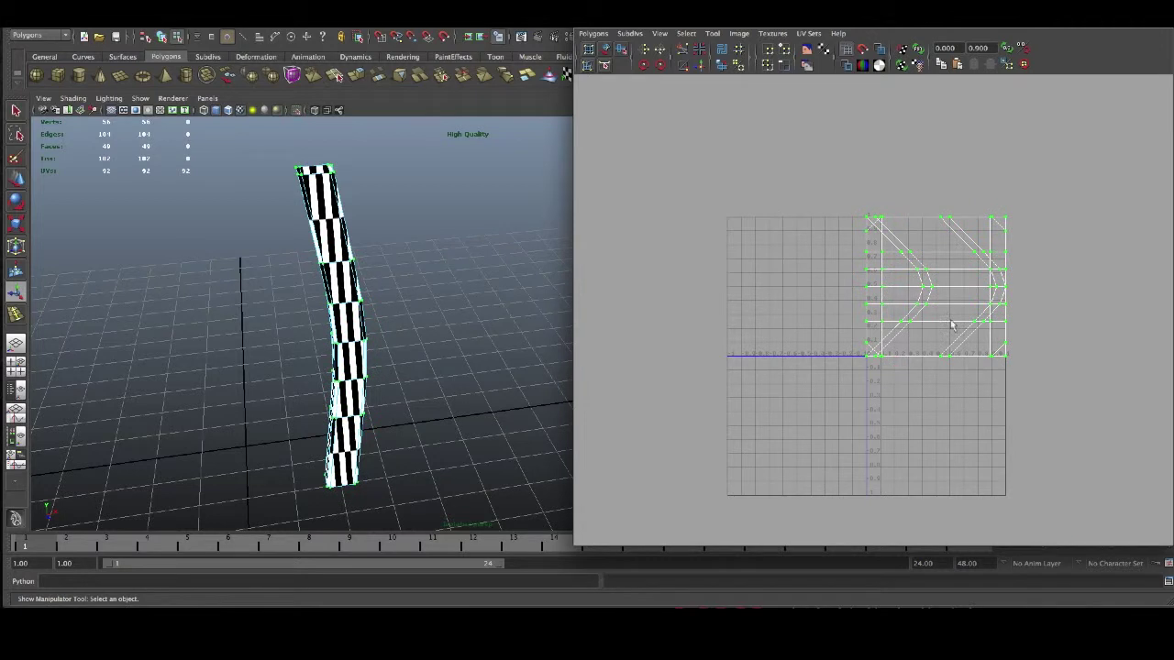
{"action": "right_click", "coordinate": [921, 241], "text": "shift"}
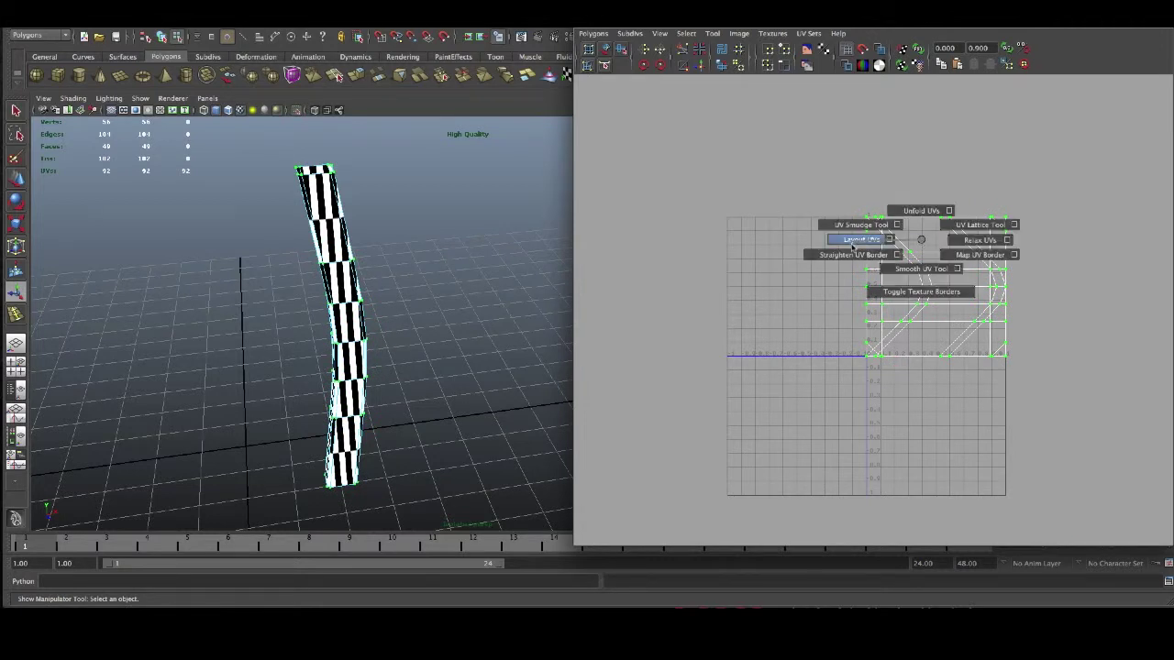
{"action": "left_click", "coordinate": [890, 239]}
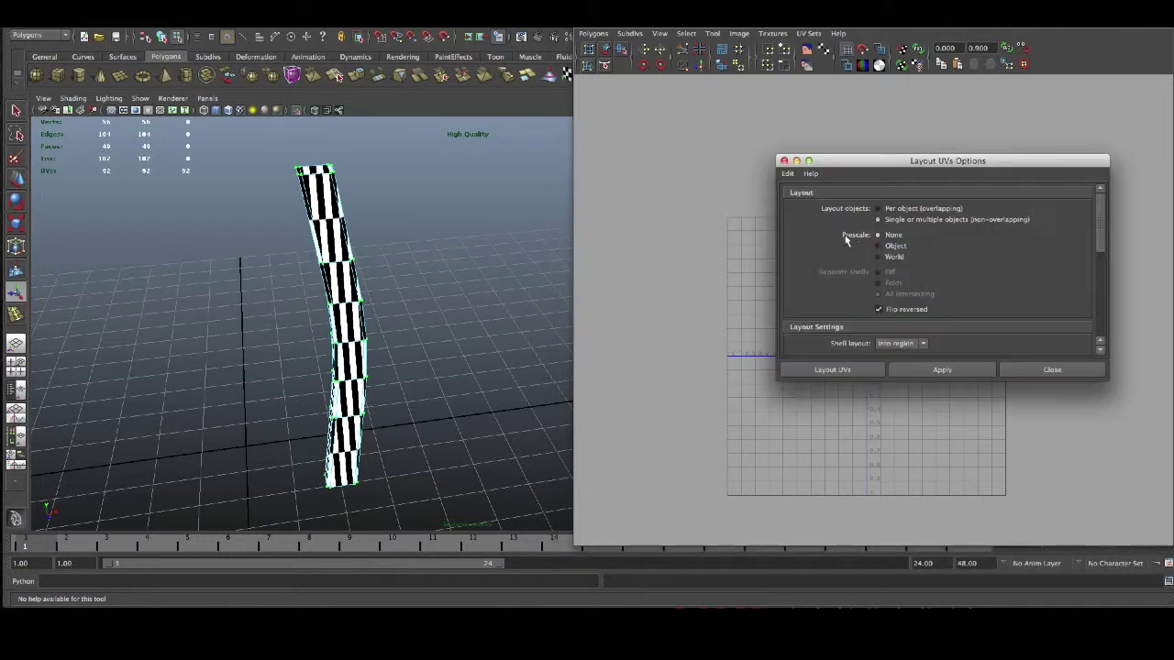
{"action": "left_click", "coordinate": [787, 174]}
{"action": "left_click", "coordinate": [940, 370]}
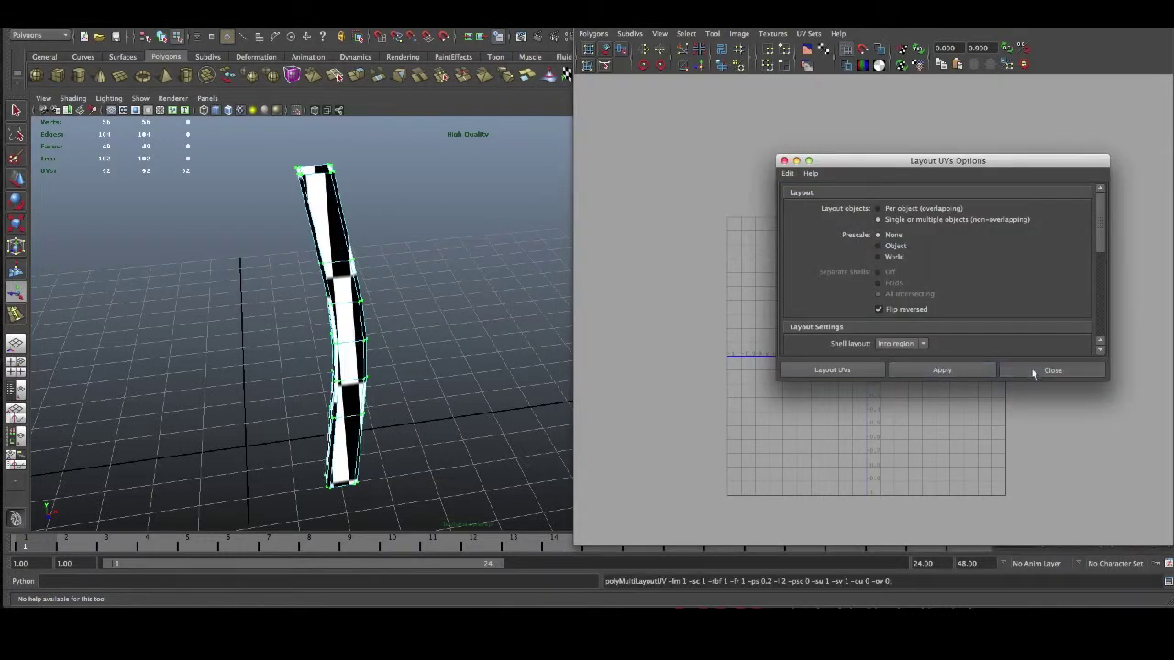
{"action": "left_click", "coordinate": [1033, 370]}
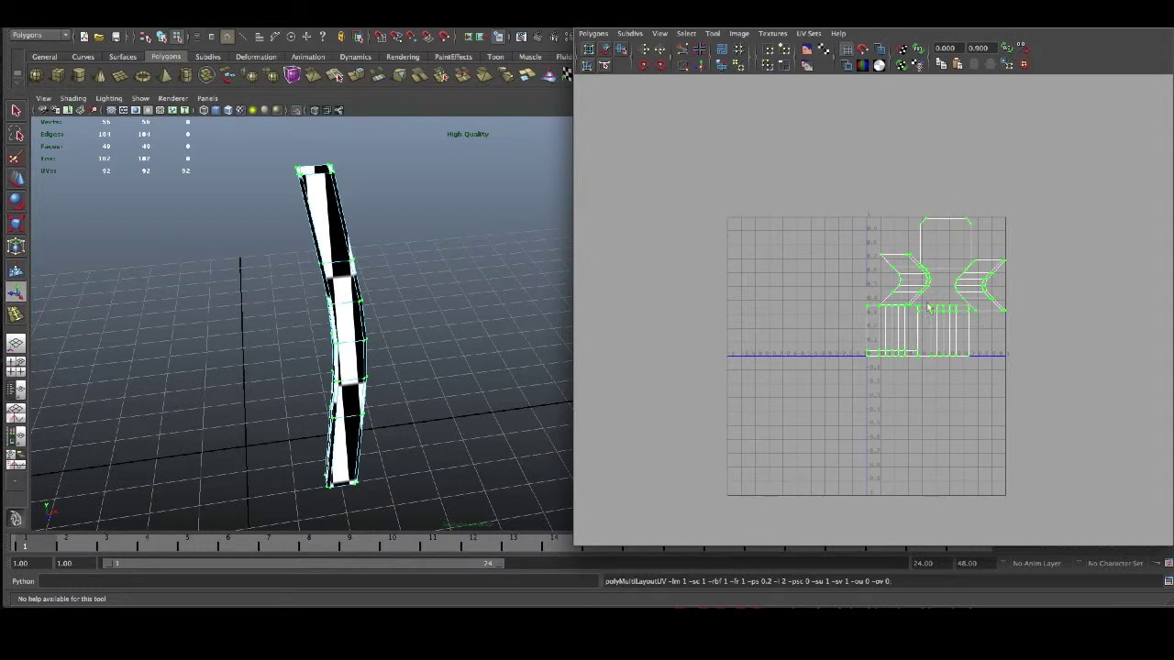
- Select the outer curved border edges of the left curved UV shell and move and sew it to its neighbouring rectangular shell
{"action": "left_click_drag", "start_coordinate": [526, 254], "coordinate": [367, 261], "text": "alt"}
{"action": "right_click_drag", "start_coordinate": [801, 278], "coordinate": [969, 252], "text": "alt"}
{"action": "middle_click_drag", "start_coordinate": [926, 278], "coordinate": [739, 359], "text": "alt"}
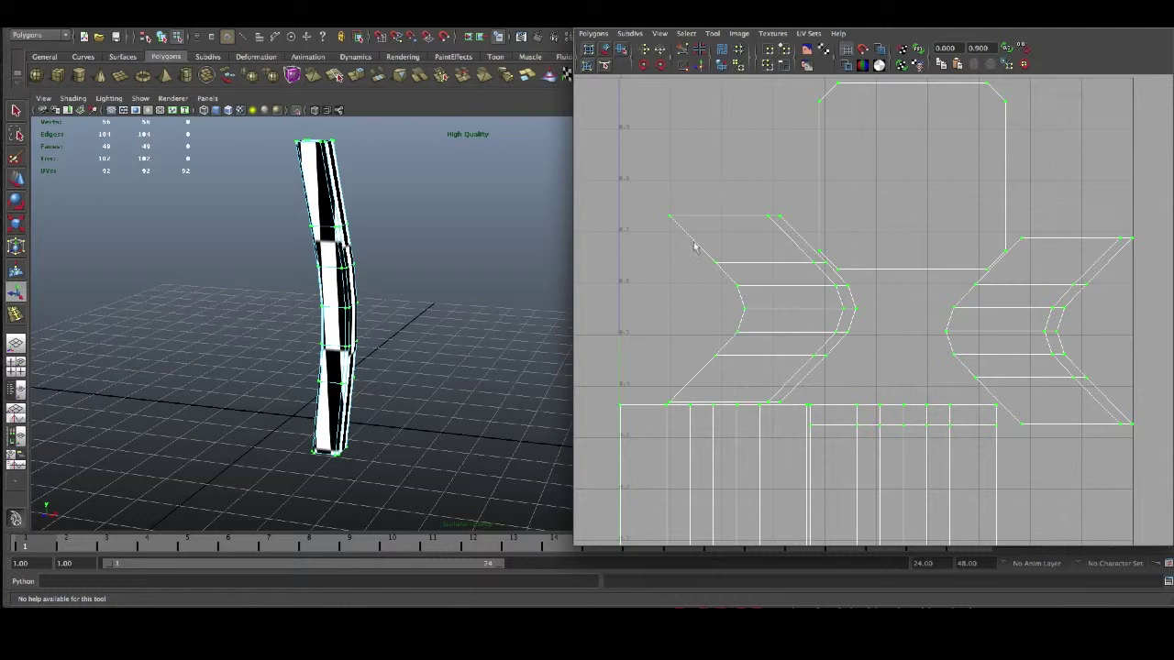
{"action": "right_click_drag", "start_coordinate": [711, 246], "coordinate": [682, 257]}
{"action": "left_click_drag", "start_coordinate": [713, 322], "coordinate": [746, 372]}
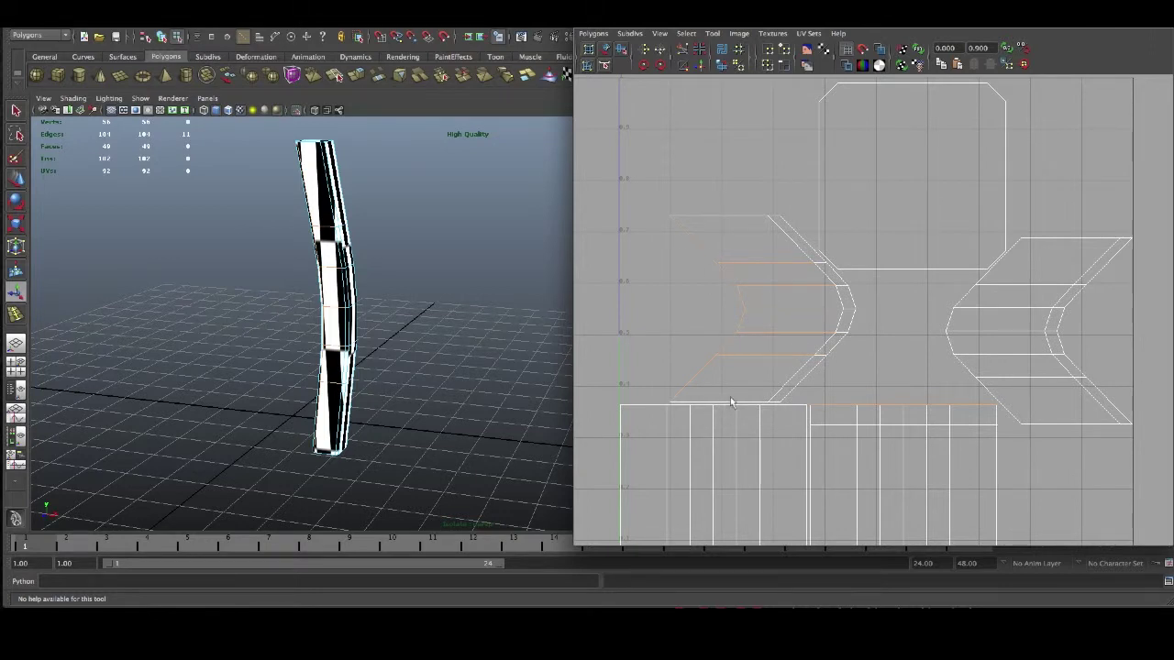
{"action": "left_click_drag", "start_coordinate": [449, 299], "coordinate": [413, 286], "text": "alt"}
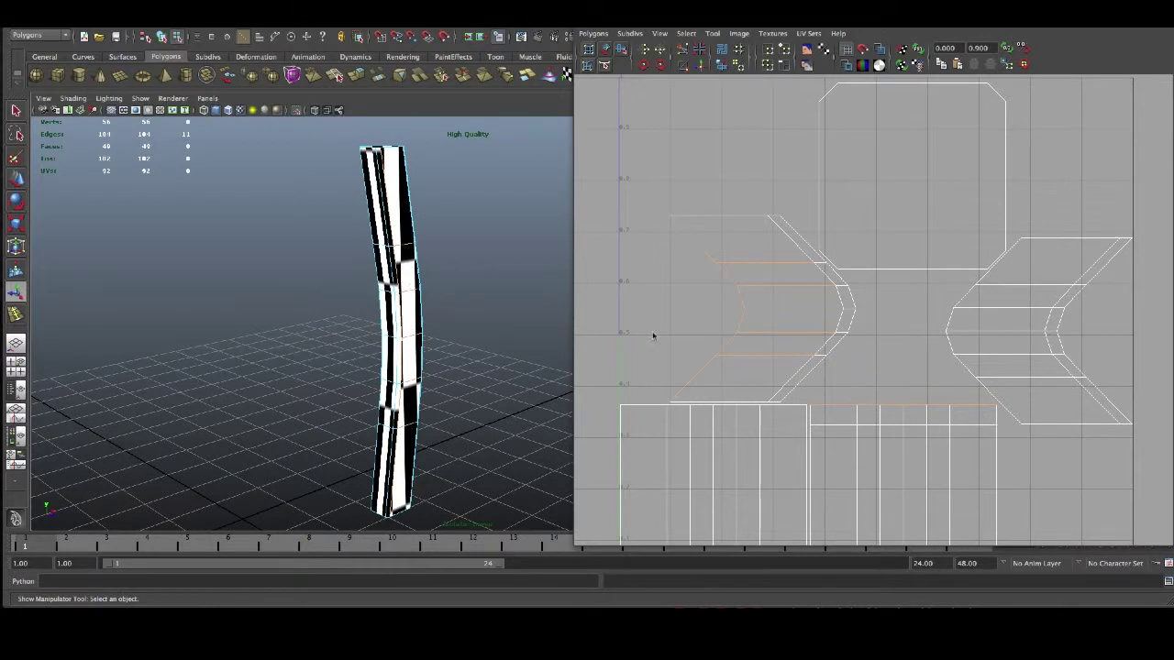
{"action": "left_click", "coordinate": [699, 66]}
- Select the lower border edges of the joined rectangular shell and move and sew the other curved shell onto them
{"action": "middle_click_drag", "start_coordinate": [903, 379], "coordinate": [822, 186], "text": "alt"}
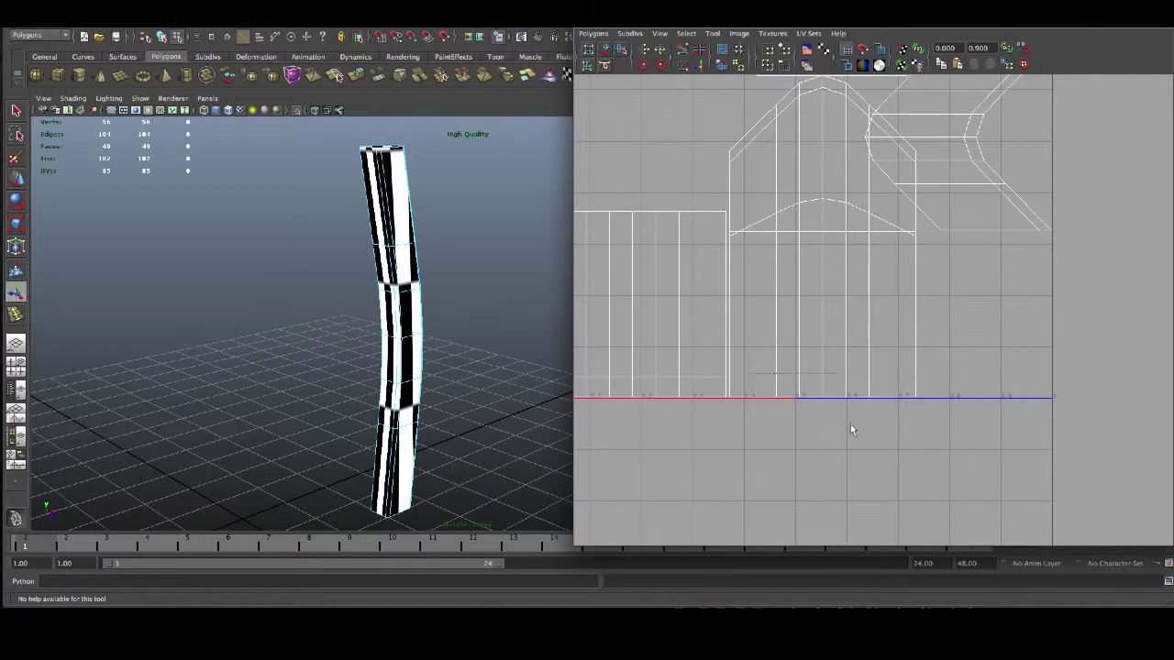
{"action": "left_click_drag", "start_coordinate": [892, 433], "coordinate": [893, 433]}
{"action": "left_click_drag", "start_coordinate": [532, 380], "coordinate": [394, 353], "text": "alt"}
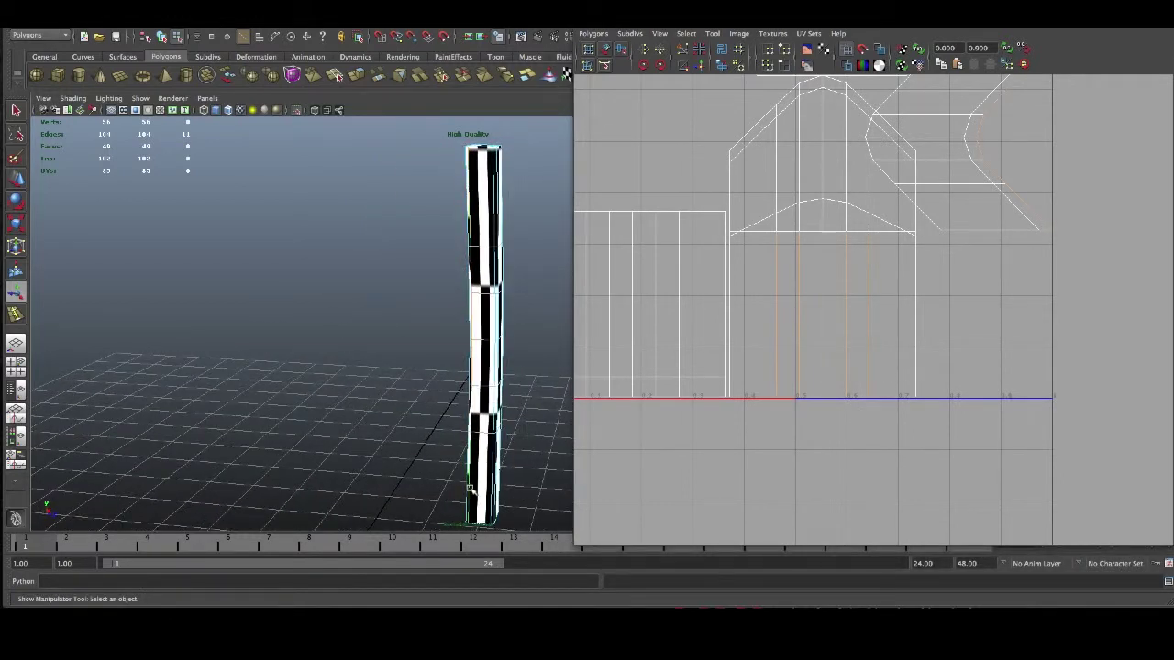
{"action": "left_click", "coordinate": [699, 66]}
- Select the lowest border edges of the enlarged shell and move and sew the remaining rectangular side shell onto them
{"action": "middle_click_drag", "start_coordinate": [828, 425], "coordinate": [812, 303], "text": "alt"}
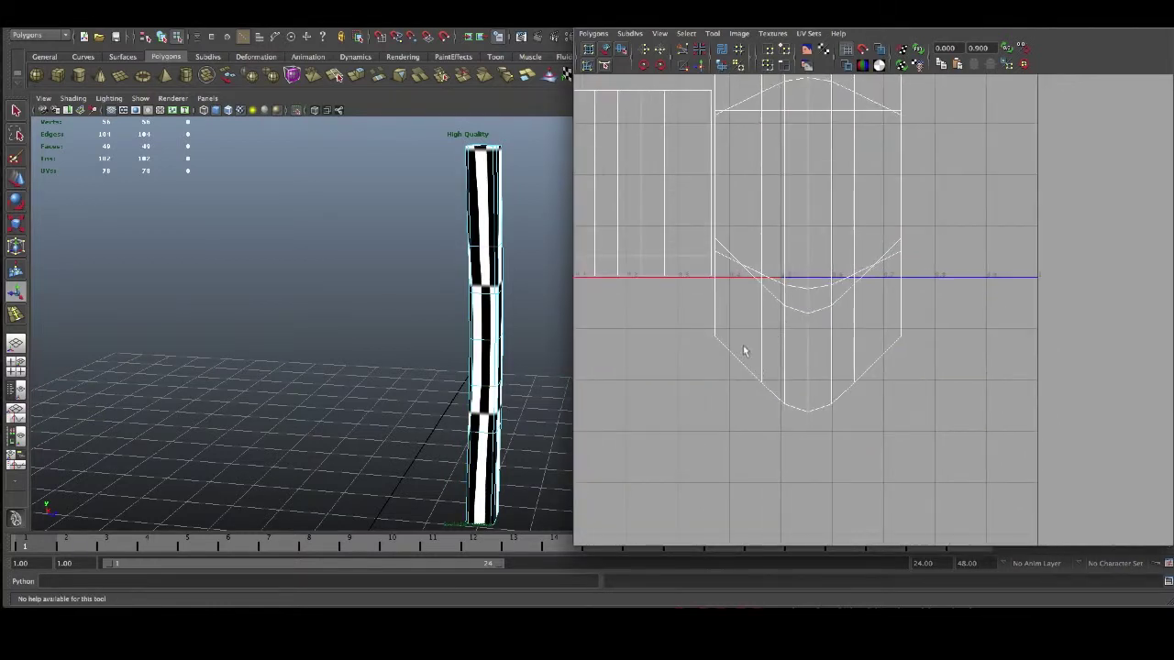
{"action": "left_click_drag", "start_coordinate": [872, 466], "coordinate": [872, 466]}
{"action": "left_click_drag", "start_coordinate": [459, 353], "coordinate": [393, 314], "text": "alt"}
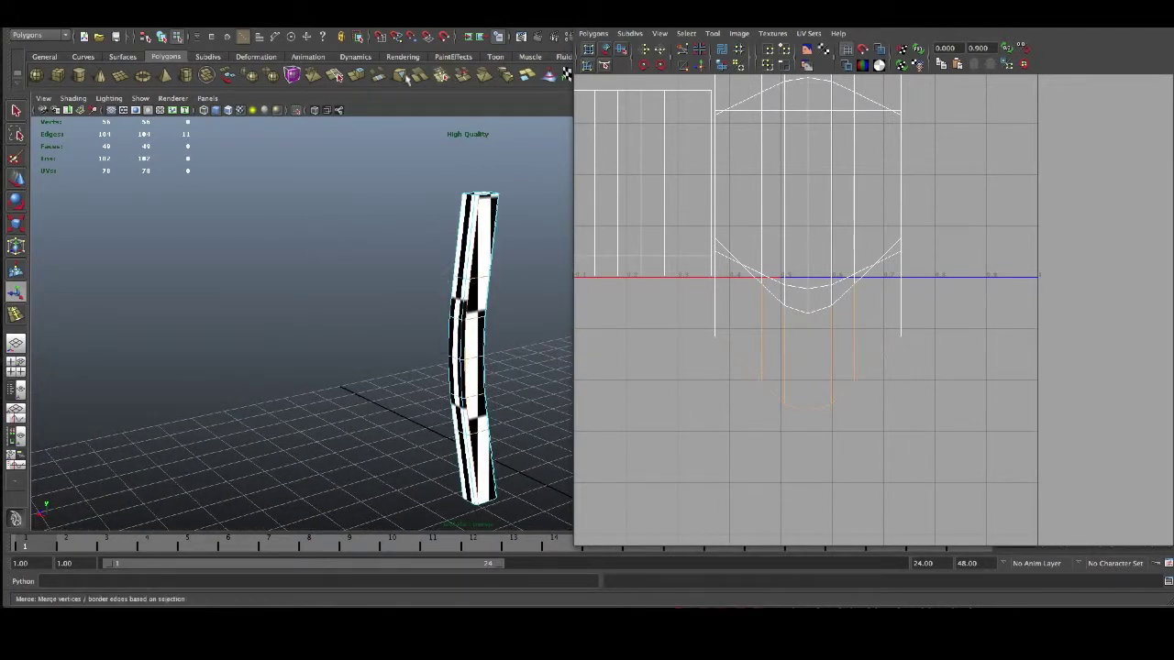
{"action": "left_click", "coordinate": [701, 66]}
- Select all UVs of the joined leg shell by expanding a picked UV to its shell, and unfold them
{"action": "scroll", "coordinate": [849, 317], "scroll_direction": "down", "scroll_amount": 3}
{"action": "right_click_drag", "start_coordinate": [869, 290], "coordinate": [840, 394]}
{"action": "left_click", "coordinate": [872, 417]}
{"action": "right_click", "coordinate": [872, 418], "text": "ctrl"}
{"action": "right_click_drag", "start_coordinate": [871, 418], "coordinate": [906, 406], "text": "ctrl"}
{"action": "right_click", "coordinate": [850, 311], "text": "ctrl"}
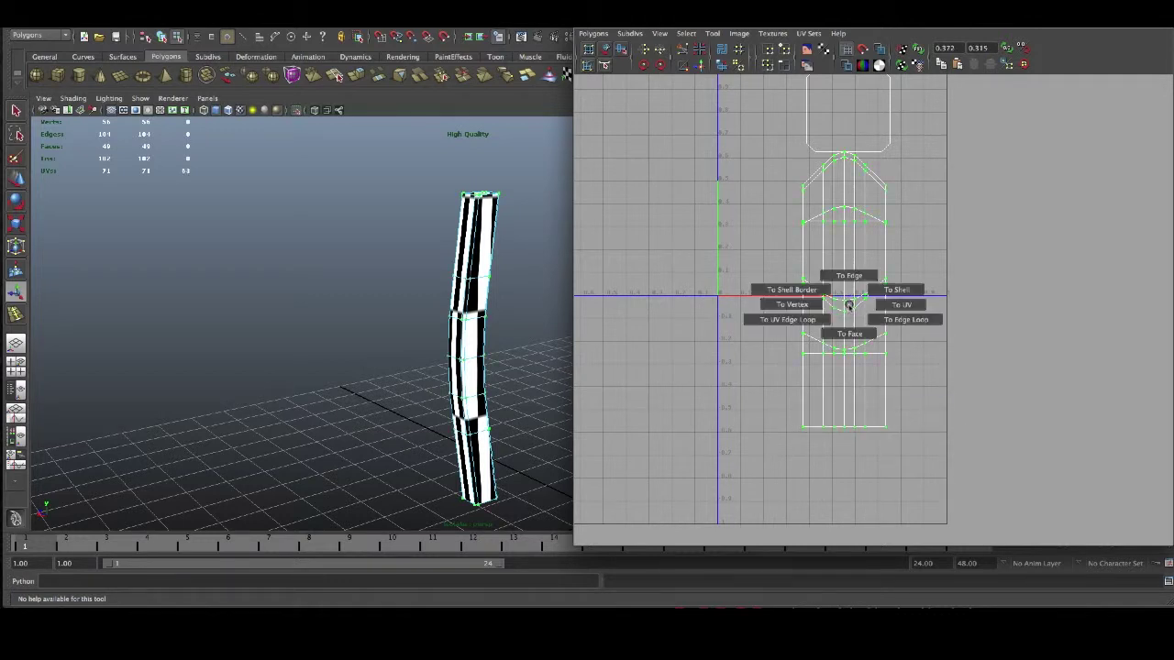
{"action": "right_click", "coordinate": [850, 306], "text": "shift"}
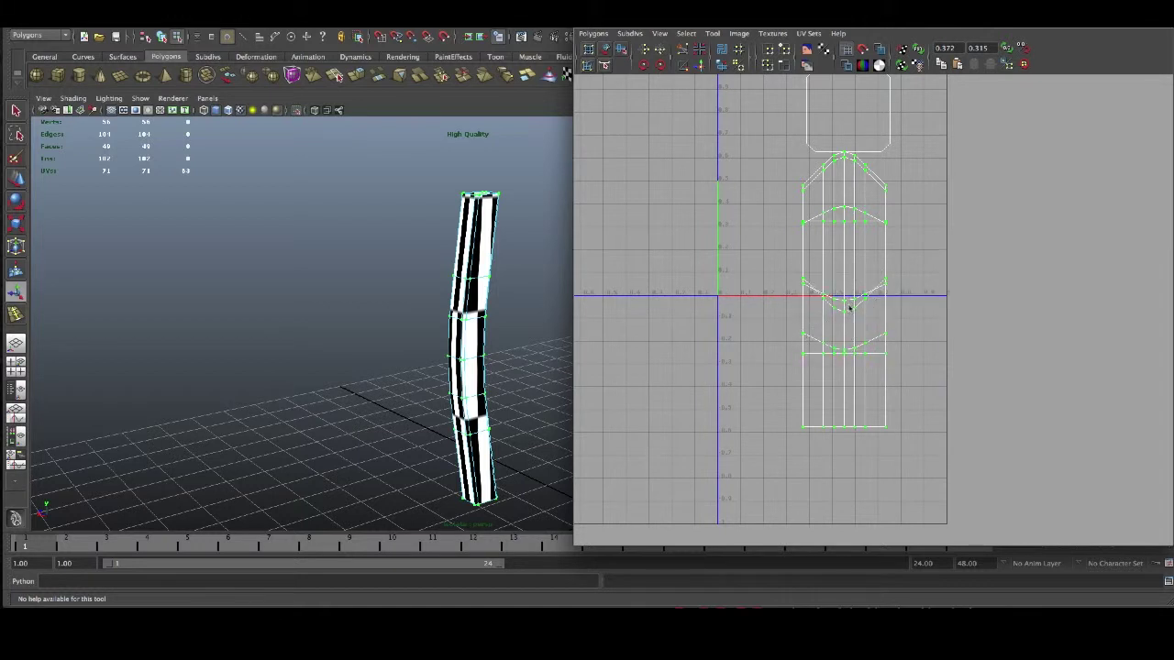
{"action": "right_click", "coordinate": [850, 310], "text": "shift"}
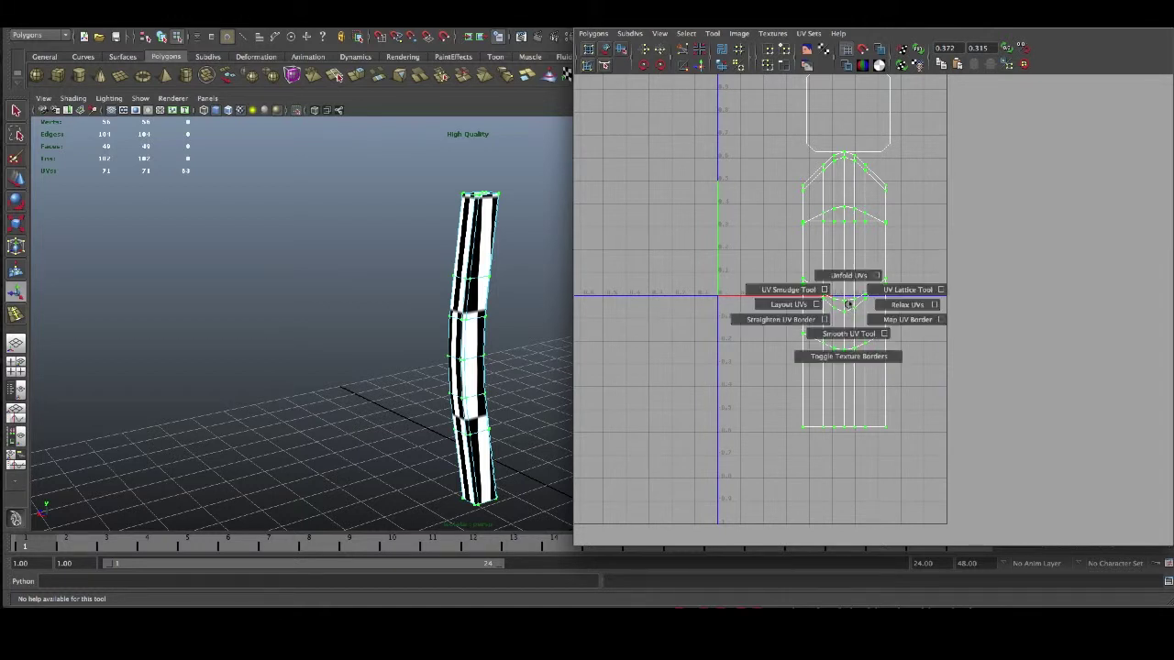
{"action": "left_click", "coordinate": [849, 290]}
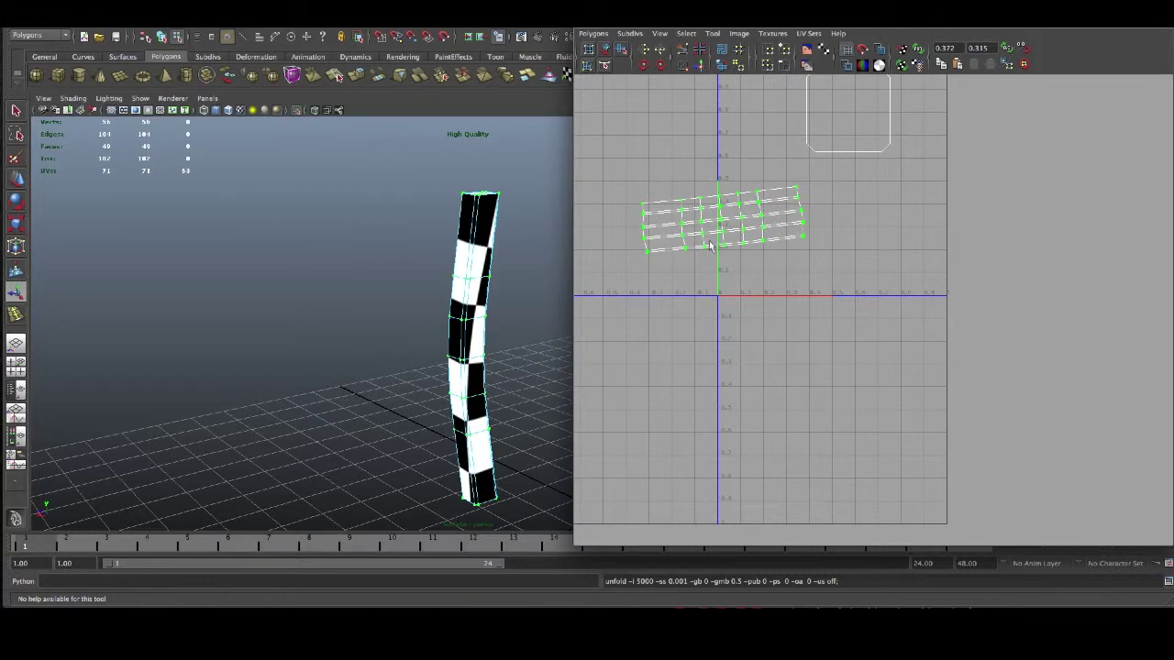
- Check the unfolded leg's checker pattern, and scale the end face's UV shell down to about half its size
{"action": "scroll", "coordinate": [710, 245], "scroll_direction": "up", "scroll_amount": 3}
{"action": "middle_click_drag", "start_coordinate": [703, 231], "coordinate": [909, 308], "text": "alt"}
{"action": "scroll", "coordinate": [908, 307], "scroll_direction": "up", "scroll_amount": 5}
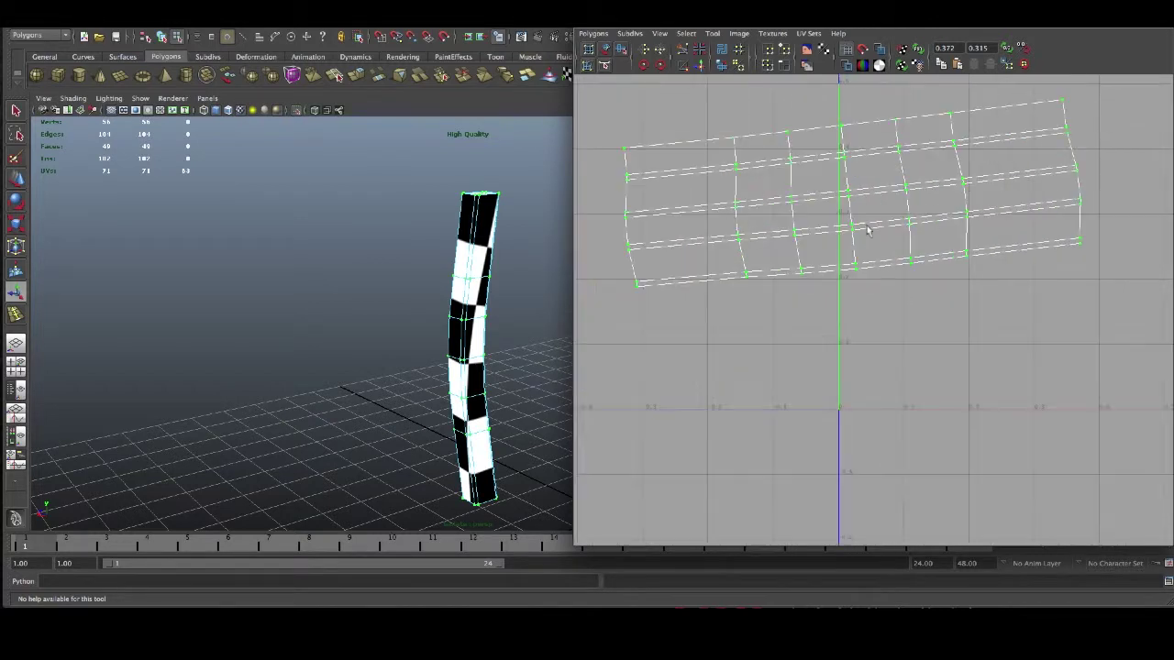
{"action": "left_click_drag", "start_coordinate": [487, 311], "coordinate": [55, 295], "text": "alt"}
{"action": "left_click_drag", "start_coordinate": [362, 292], "coordinate": [296, 244], "text": "alt"}
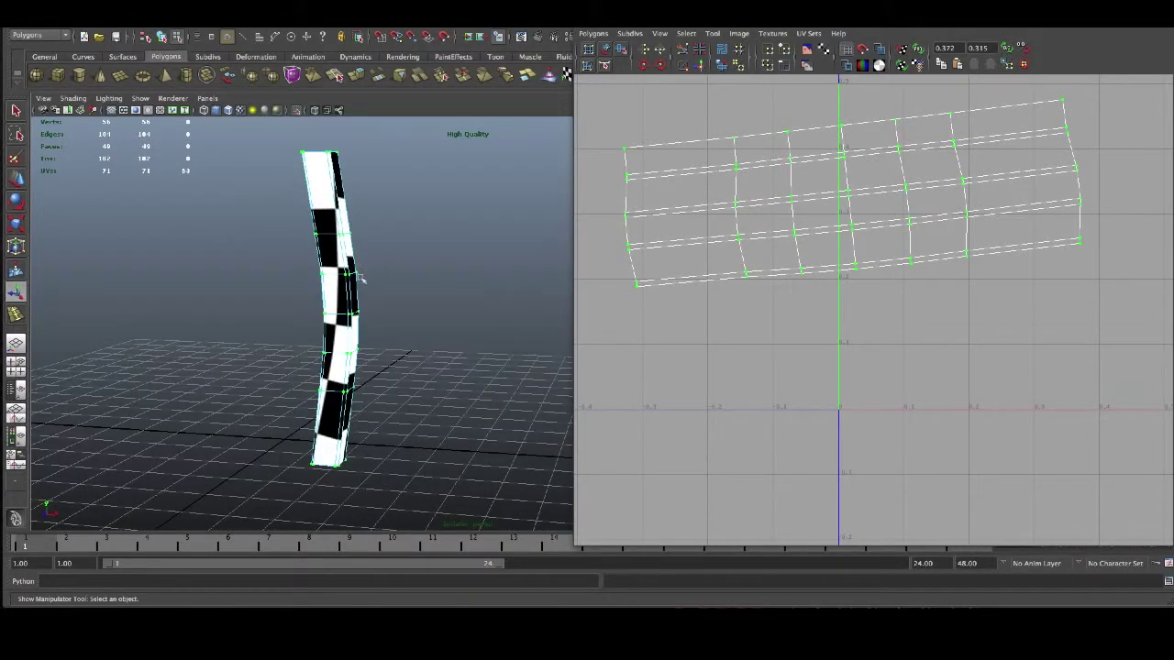
{"action": "scroll", "coordinate": [896, 180], "scroll_direction": "down", "scroll_amount": 7}
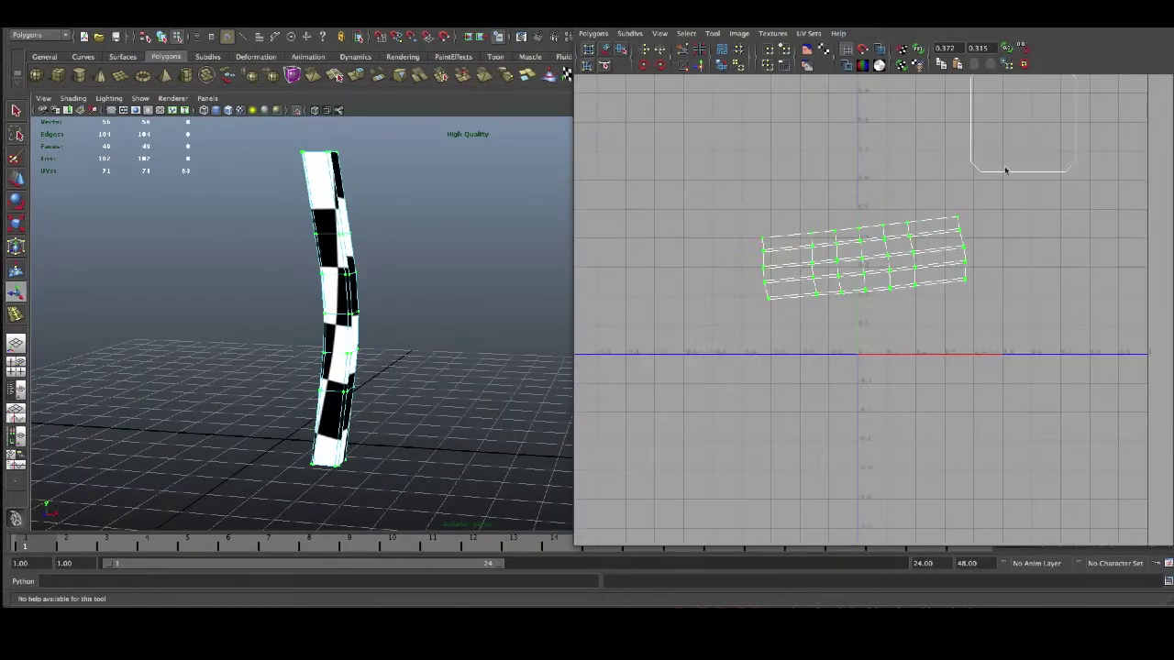
{"action": "scroll", "coordinate": [1005, 140], "scroll_direction": "down", "scroll_amount": 2}
{"action": "left_click_drag", "start_coordinate": [951, 99], "coordinate": [1054, 223]}
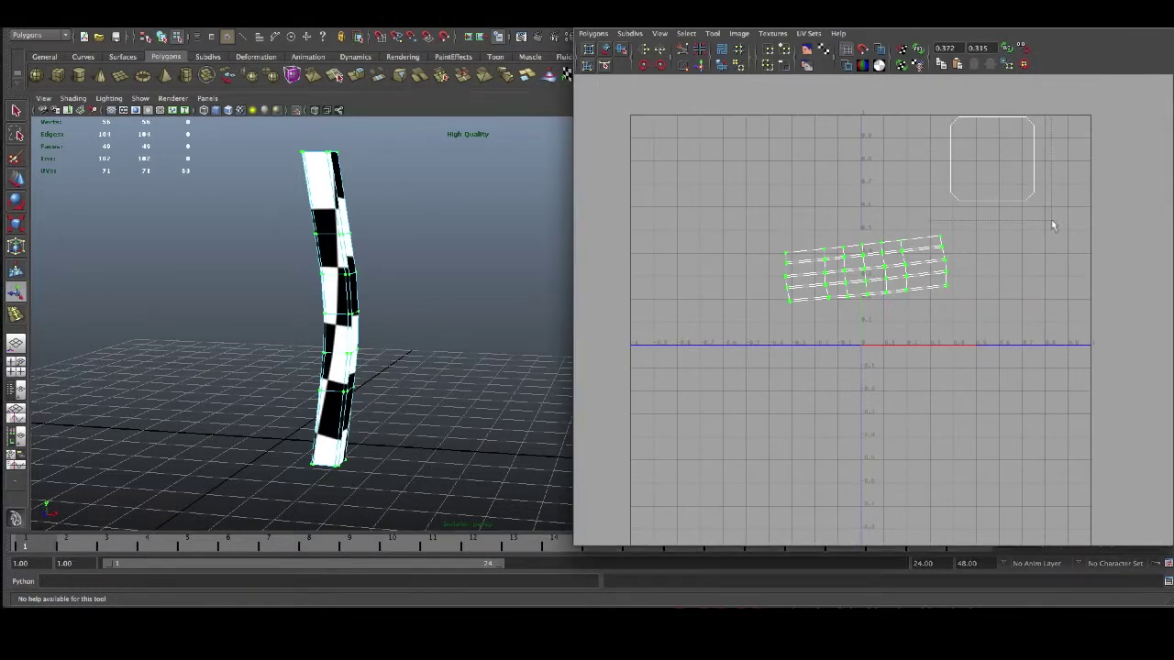
{"action": "key", "text": "e"}
{"action": "key", "text": "r"}
{"action": "left_click_drag", "start_coordinate": [1004, 165], "coordinate": [897, 187]}
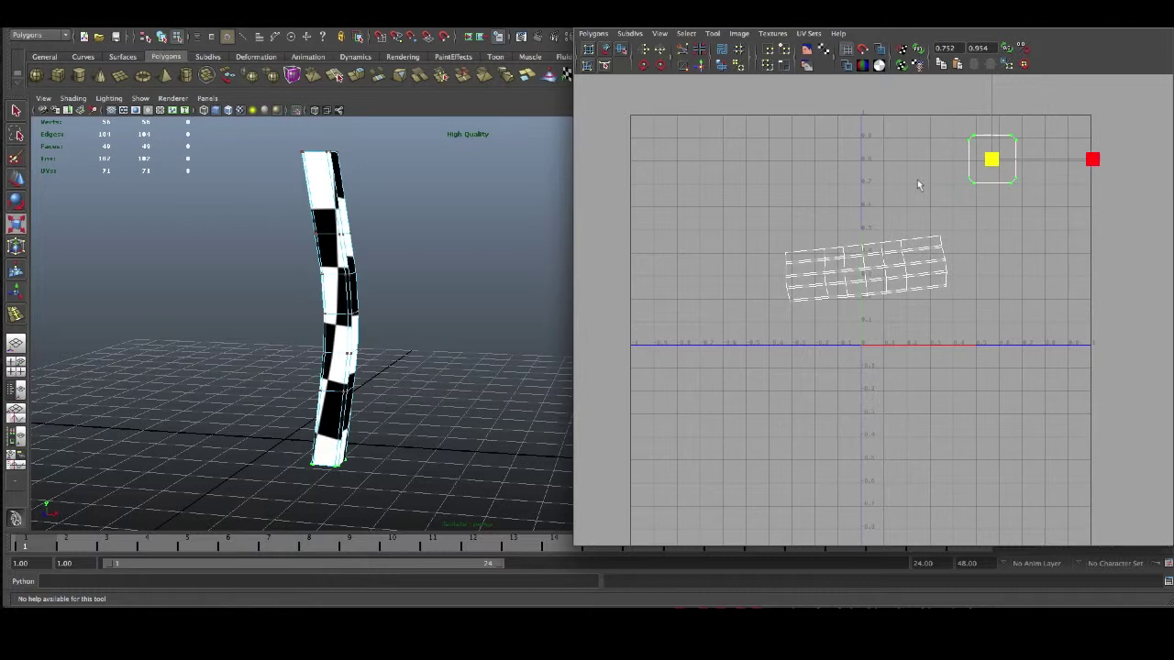
- Move the unfolded leg shell sideways into the 0 to 1 UV square, below the end face's shell
{"action": "left_click_drag", "start_coordinate": [766, 241], "coordinate": [1020, 343]}
{"action": "key", "text": "w"}
{"action": "left_click_drag", "start_coordinate": [870, 269], "coordinate": [982, 274]}
{"action": "left_click_drag", "start_coordinate": [392, 319], "coordinate": [308, 266], "text": "alt"}
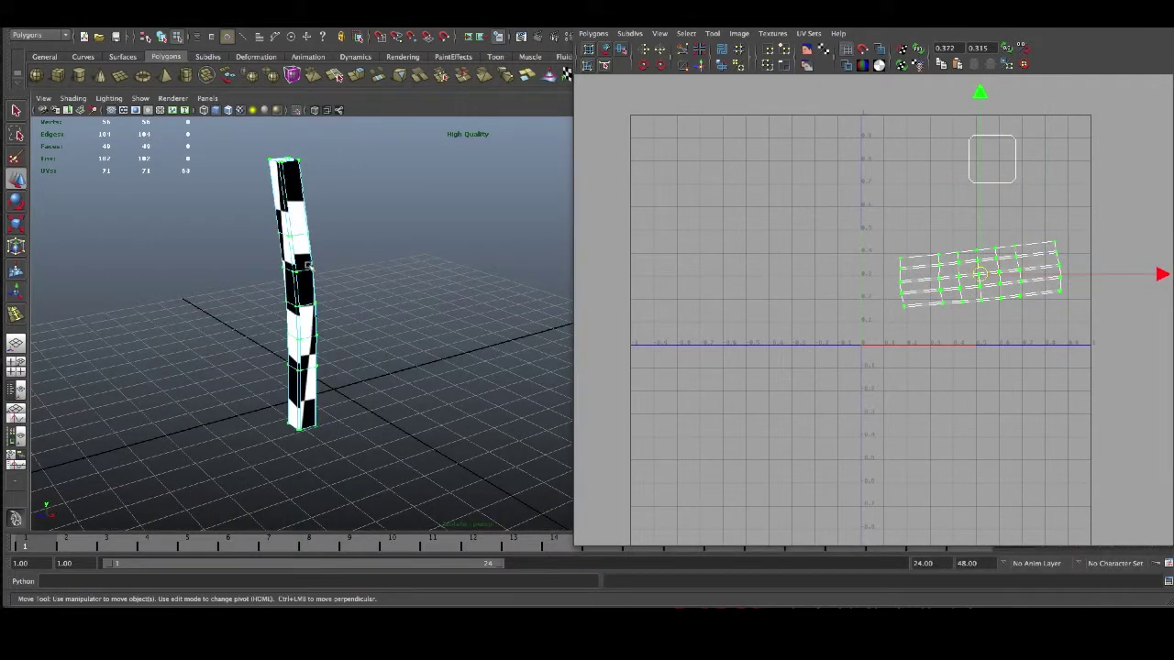
- Return the leg to object mode and turn off Isolate Select so the whole table is shown
{"action": "right_click_drag", "start_coordinate": [318, 257], "coordinate": [354, 246]}
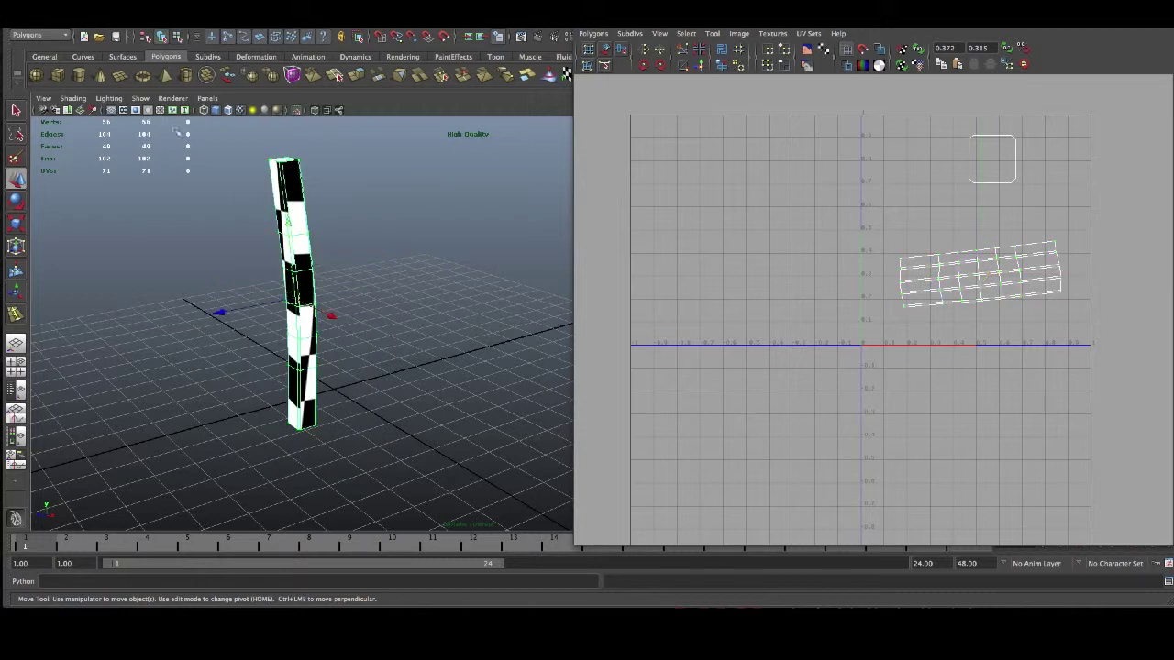
{"action": "left_click", "coordinate": [140, 98]}
{"action": "mouse_move", "coordinate": [161, 116]}
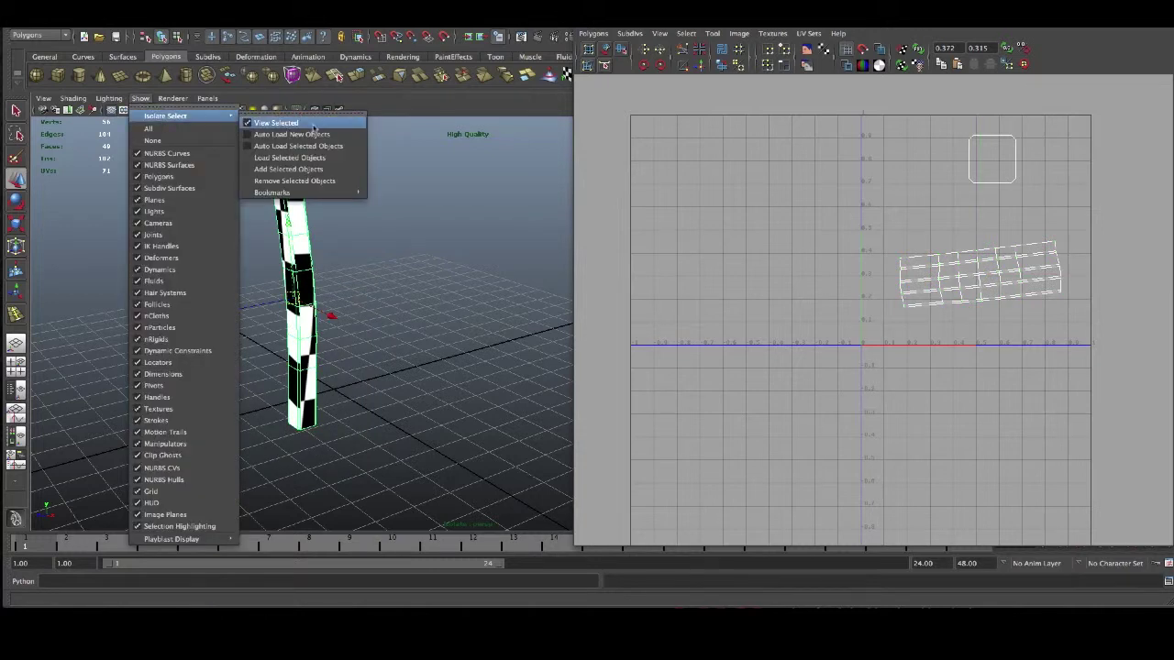
{"action": "left_click", "coordinate": [275, 119]}
- Select the leg and examine its checker pattern from several sides against the tabletop and lower shelf
{"action": "left_click_drag", "start_coordinate": [461, 233], "coordinate": [514, 228], "text": "alt"}
{"action": "left_click", "coordinate": [437, 266]}
{"action": "scroll", "coordinate": [436, 266], "scroll_direction": "up", "scroll_amount": 3}
{"action": "mouse_move", "coordinate": [301, 313]}
{"action": "left_mouse_down", "text": "alt"}
{"action": "mouse_move", "coordinate": [353, 322]}
{"action": "mouse_move", "coordinate": [320, 332]}
{"action": "mouse_move", "coordinate": [343, 304]}
{"action": "mouse_move", "coordinate": [314, 327]}
{"action": "left_mouse_up", "text": "alt"}
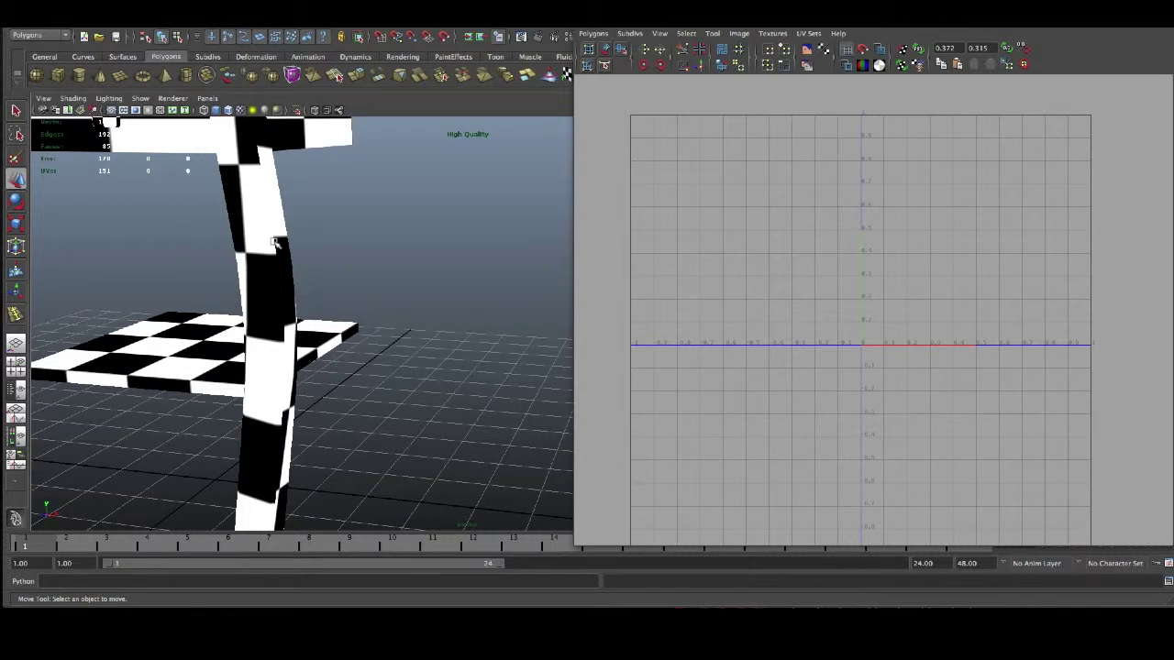
{"action": "left_click", "coordinate": [286, 296]}
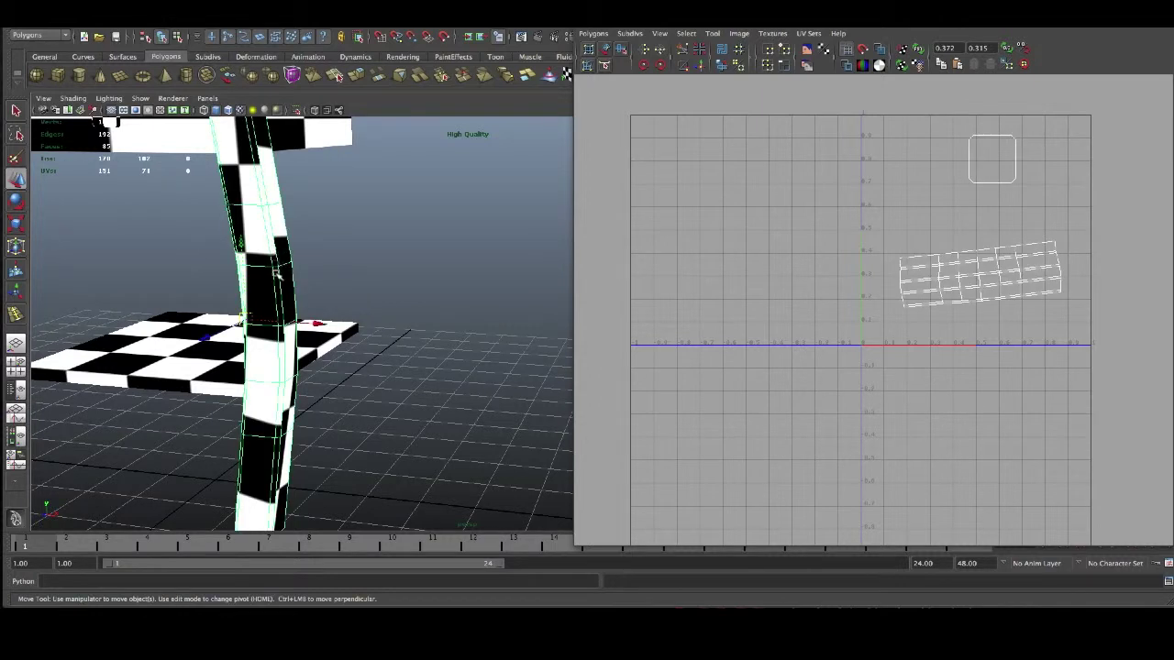
{"action": "left_click_drag", "start_coordinate": [238, 349], "coordinate": [343, 348], "text": "alt"}
{"action": "scroll", "coordinate": [349, 340], "scroll_direction": "down", "scroll_amount": 2}
{"action": "middle_click_drag", "start_coordinate": [359, 331], "coordinate": [201, 312], "text": "alt"}
{"action": "left_click_drag", "start_coordinate": [200, 312], "coordinate": [465, 322], "text": "alt"}
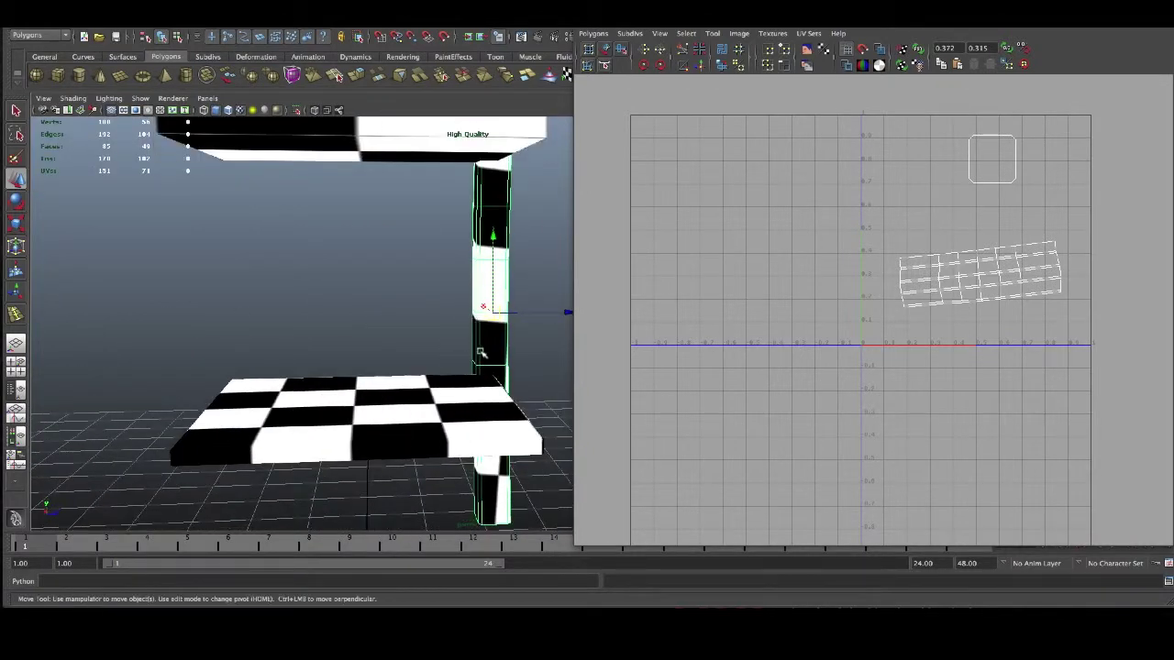
- Select the lengthwise edge line through the middle of the leg's unfolded shell and cut the UVs along it
{"action": "right_click_drag", "start_coordinate": [498, 493], "coordinate": [497, 417]}
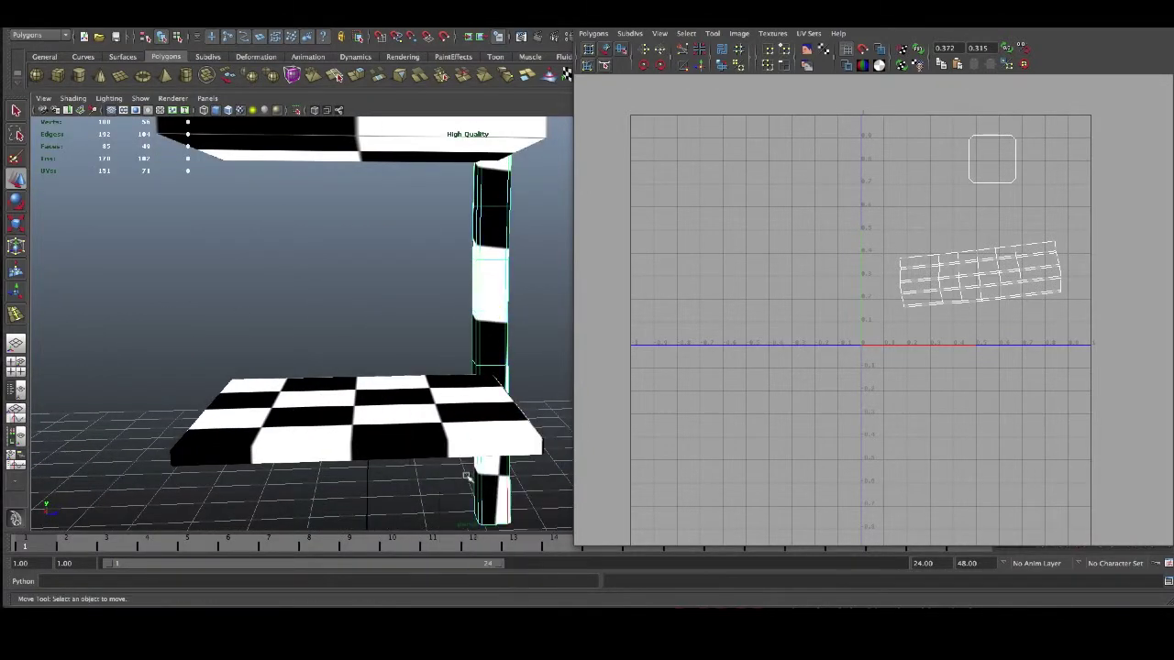
{"action": "left_click", "coordinate": [481, 498]}
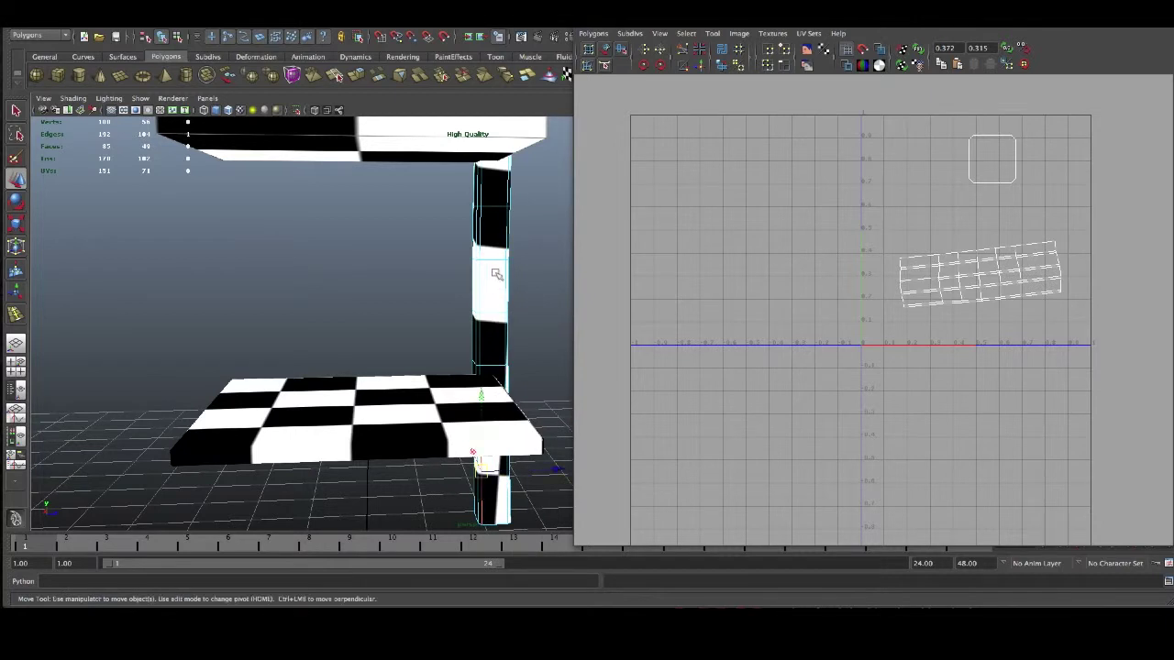
{"action": "left_click", "coordinate": [479, 188]}
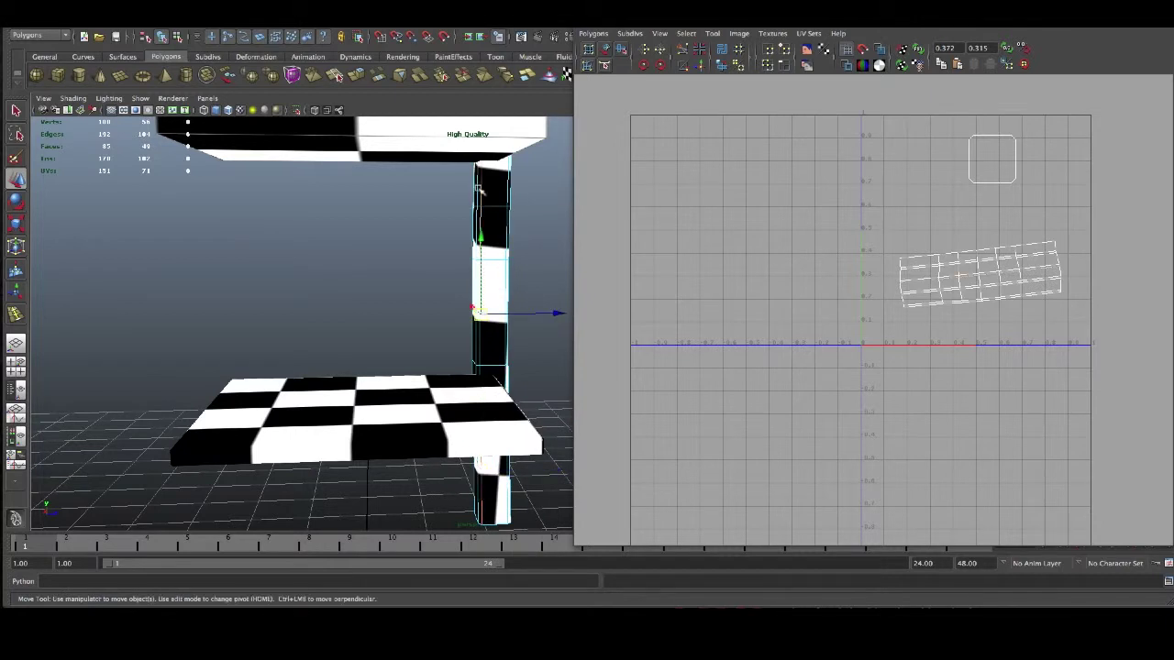
{"action": "left_click", "coordinate": [481, 502]}
{"action": "left_click", "coordinate": [482, 189]}
{"action": "scroll", "coordinate": [1021, 277], "scroll_direction": "up", "scroll_amount": 5}
{"action": "middle_click_drag", "start_coordinate": [1024, 233], "coordinate": [737, 311], "text": "alt"}
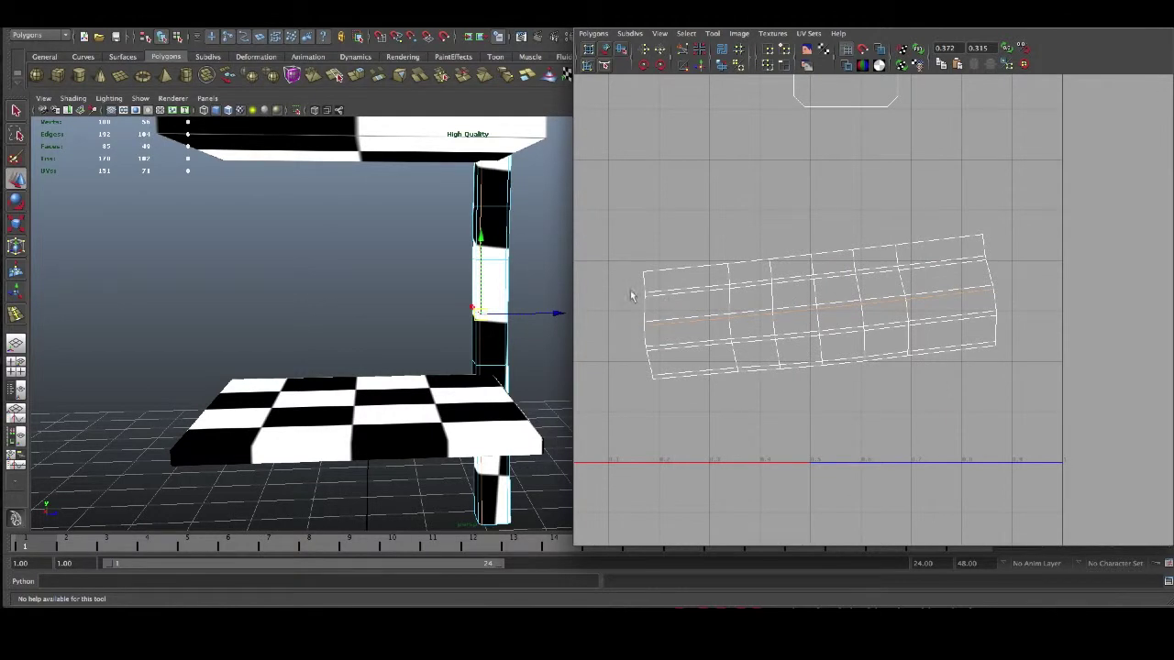
{"action": "left_click_drag", "start_coordinate": [527, 269], "coordinate": [360, 270], "text": "alt"}
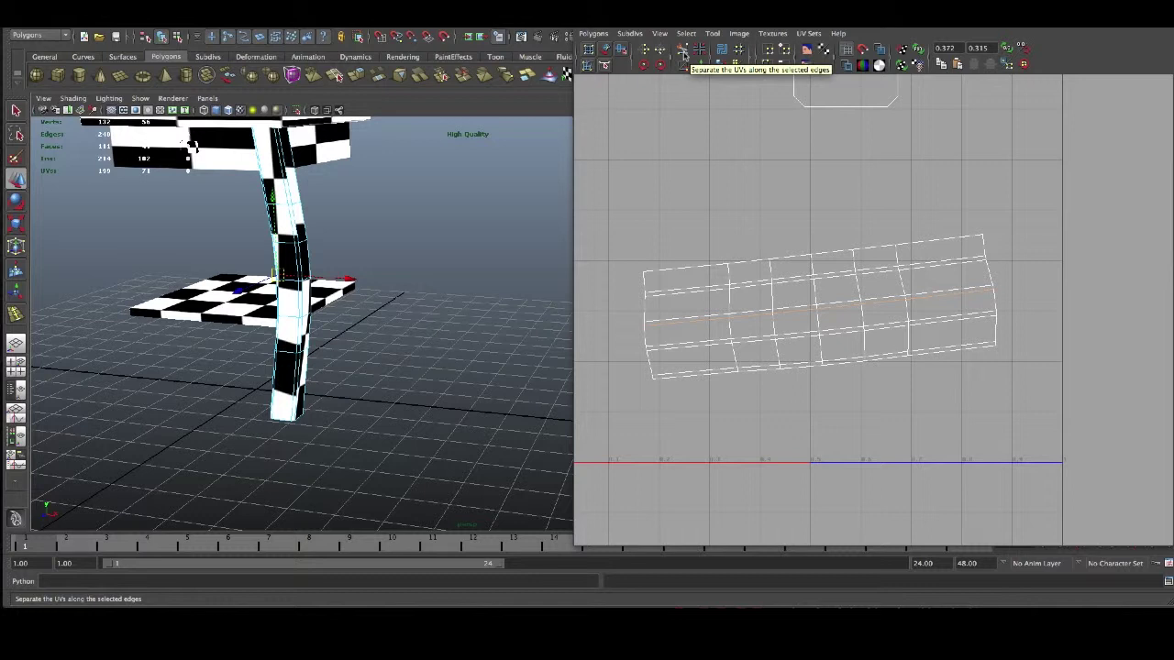
{"action": "left_click", "coordinate": [682, 51]}
- Select the separated lower half of the leg's UVs and move it up above the other half
{"action": "mouse_move", "coordinate": [952, 348]}
{"action": "right_mouse_down"}
{"action": "mouse_move", "coordinate": [992, 343]}
{"action": "mouse_move", "coordinate": [934, 344]}
{"action": "right_mouse_up"}
{"action": "left_click", "coordinate": [995, 344]}
{"action": "key", "text": "w"}
{"action": "left_click_drag", "start_coordinate": [820, 335], "coordinate": [809, 216]}
- Select the facing border edges between the two leg UV halves, and move and sew them together
{"action": "right_click_drag", "start_coordinate": [755, 243], "coordinate": [753, 217]}
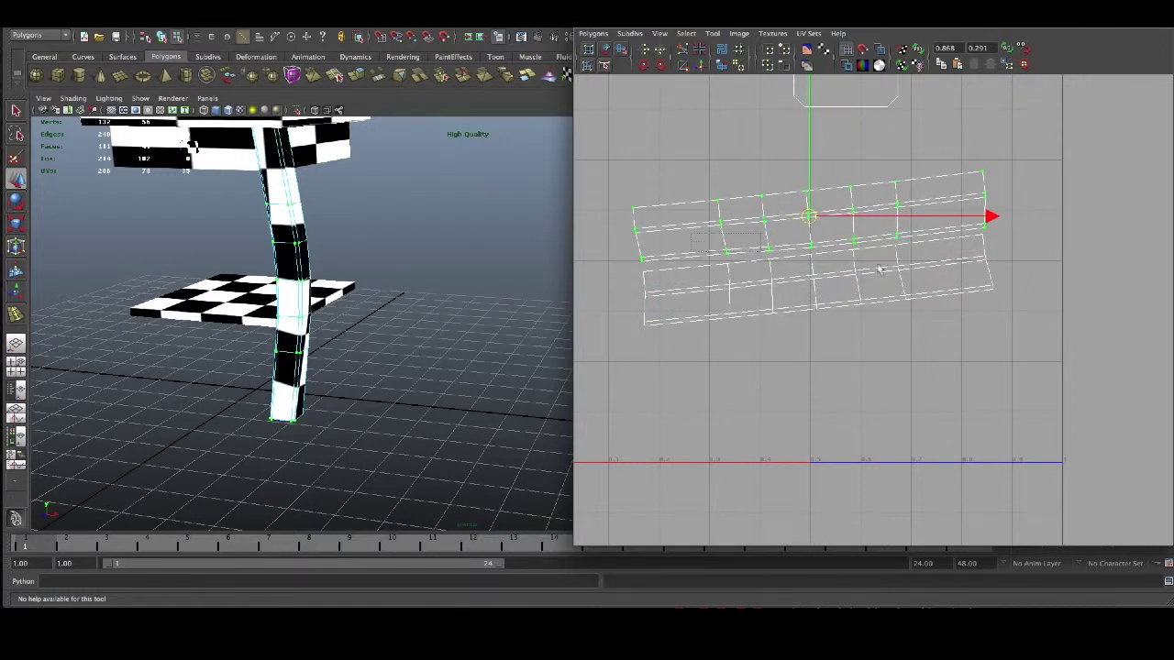
{"action": "left_click", "coordinate": [945, 267]}
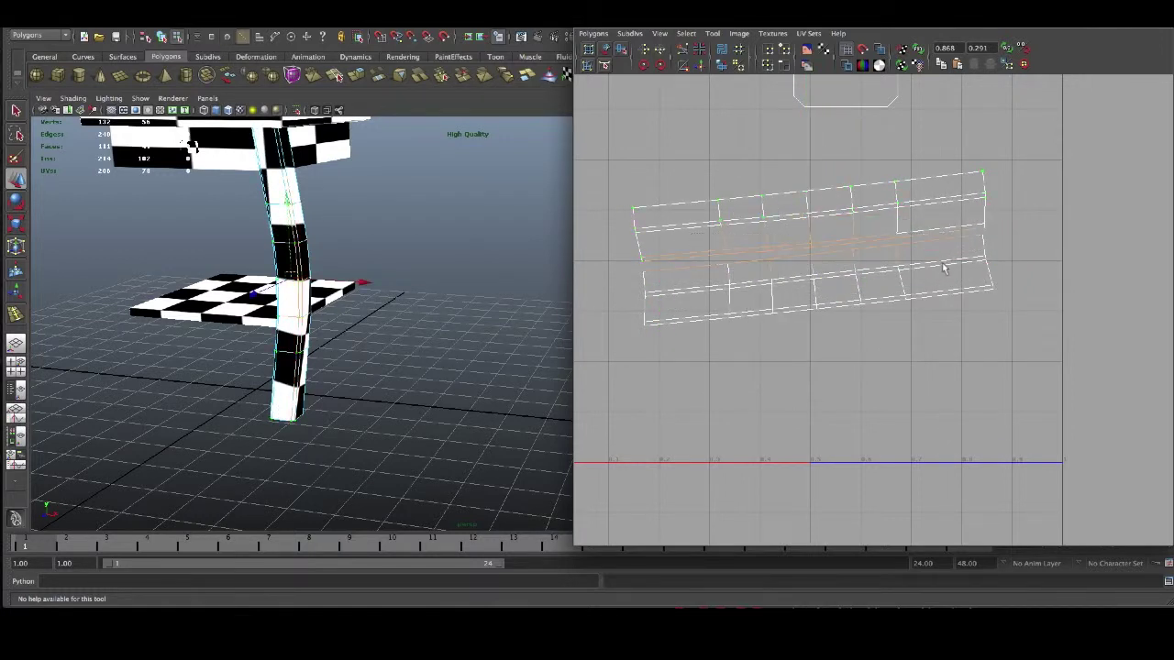
{"action": "left_click", "coordinate": [700, 66]}
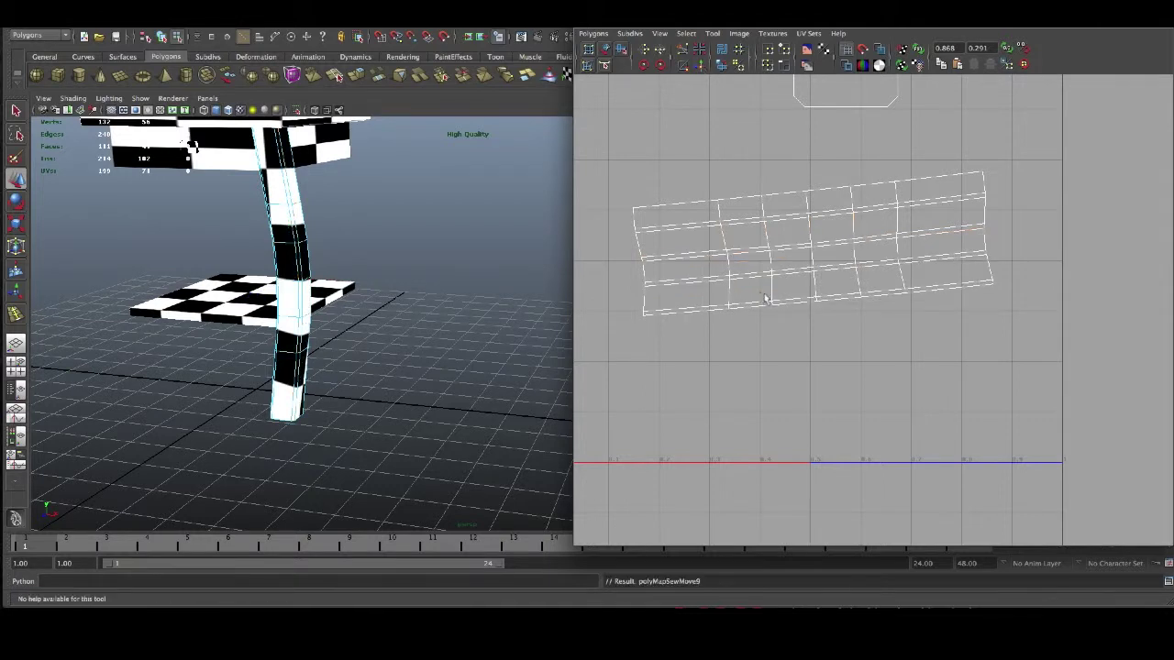
- Select all of the leg's UVs and lay out both shells within the 0 to 1 UV square
{"action": "left_click_drag", "start_coordinate": [336, 359], "coordinate": [272, 312], "text": "alt"}
{"action": "right_click_drag", "start_coordinate": [1006, 291], "coordinate": [913, 276], "text": "alt"}
{"action": "left_click_drag", "start_coordinate": [1007, 365], "coordinate": [688, 88]}
{"action": "mouse_move", "coordinate": [817, 234]}
{"action": "right_mouse_down", "text": "shift"}
{"action": "mouse_move", "coordinate": [817, 220]}
{"action": "mouse_move", "coordinate": [796, 232]}
{"action": "mouse_move", "coordinate": [803, 241]}
{"action": "right_mouse_up", "text": "shift"}
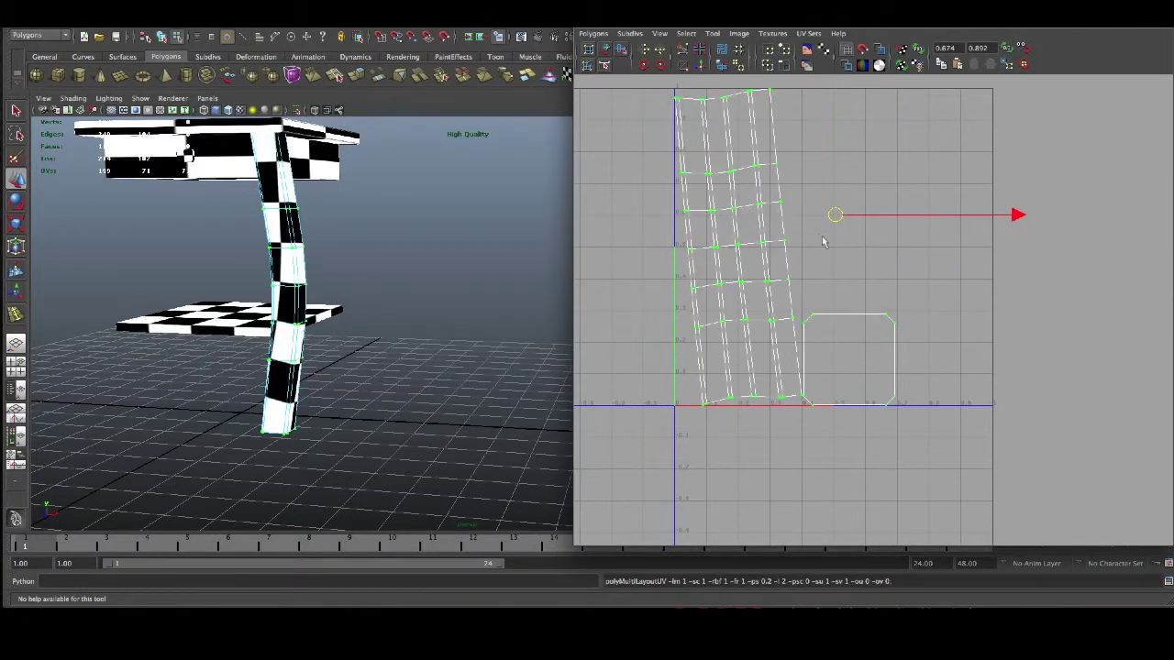
- Rotate the leg's long UV shell a few degrees clockwise so it stands upright
{"action": "right_click_drag", "start_coordinate": [750, 248], "coordinate": [777, 226]}
{"action": "left_click", "coordinate": [784, 241]}
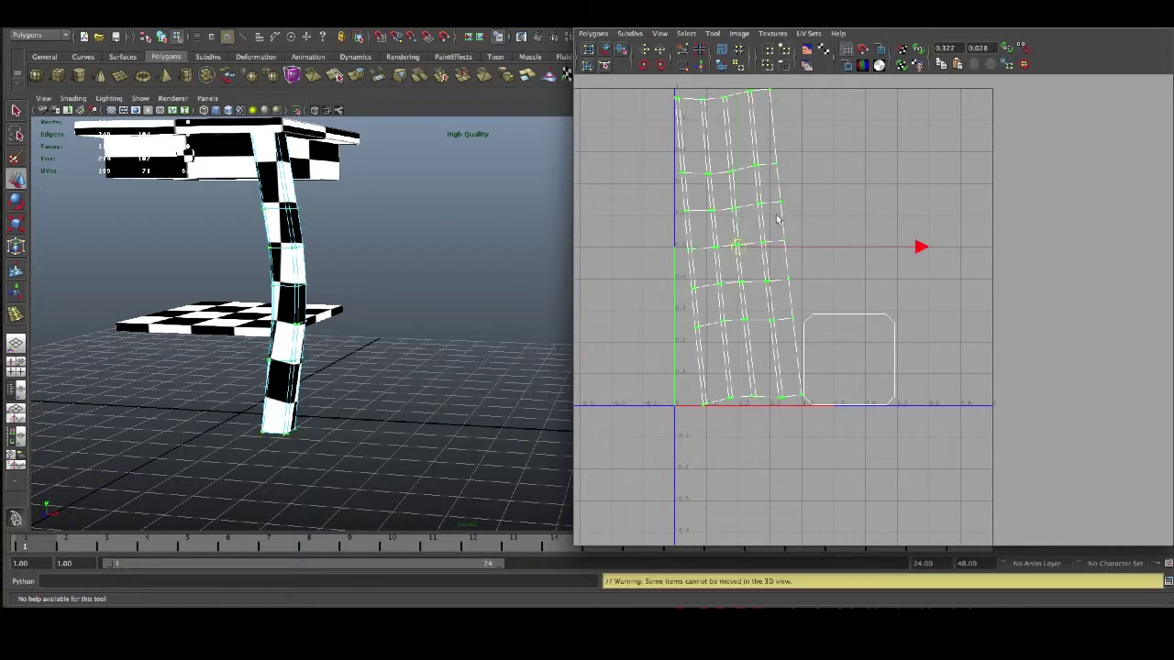
{"action": "key", "text": "e"}
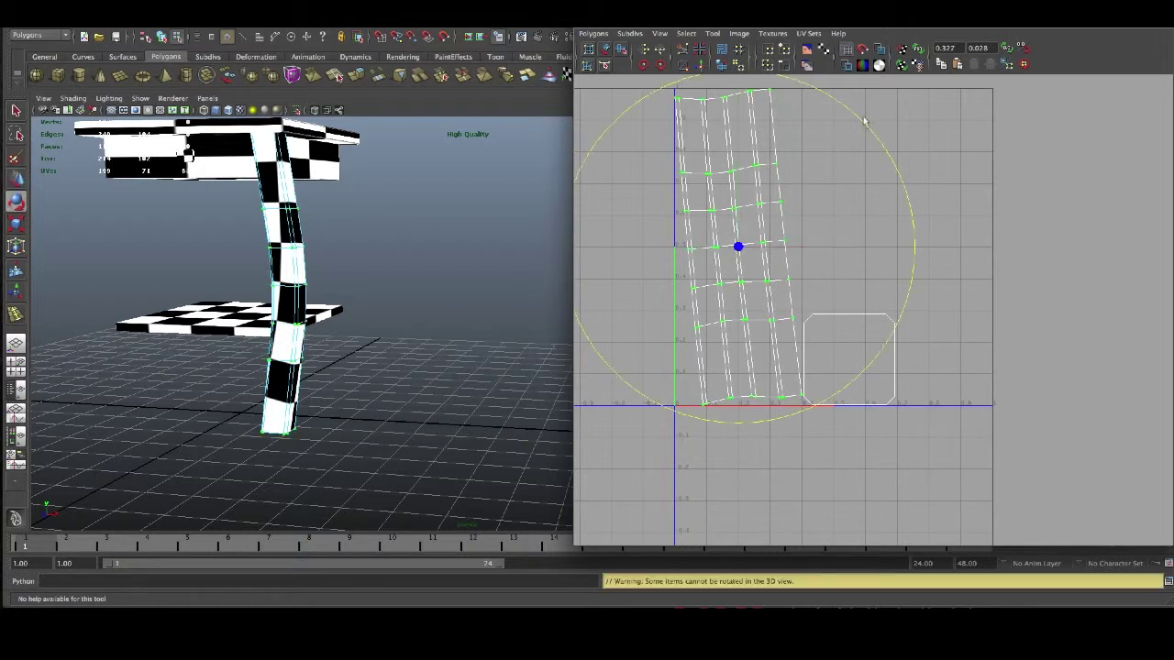
{"action": "left_click_drag", "start_coordinate": [862, 123], "coordinate": [871, 137]}
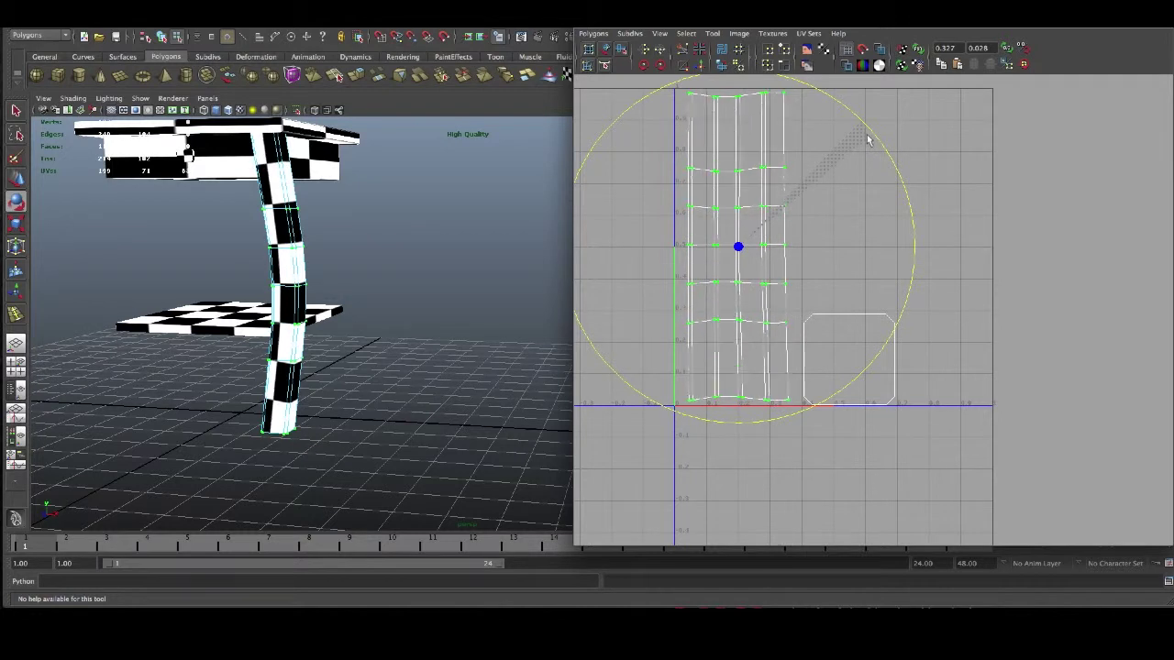
{"action": "left_click", "coordinate": [600, 198]}
- Return to object mode, select the drawer box under the tabletop and apply Automatic Mapping to it
{"action": "right_click_drag", "start_coordinate": [280, 266], "coordinate": [351, 262]}
{"action": "left_click_drag", "start_coordinate": [276, 255], "coordinate": [335, 257], "text": "alt"}
{"action": "left_click", "coordinate": [336, 257]}
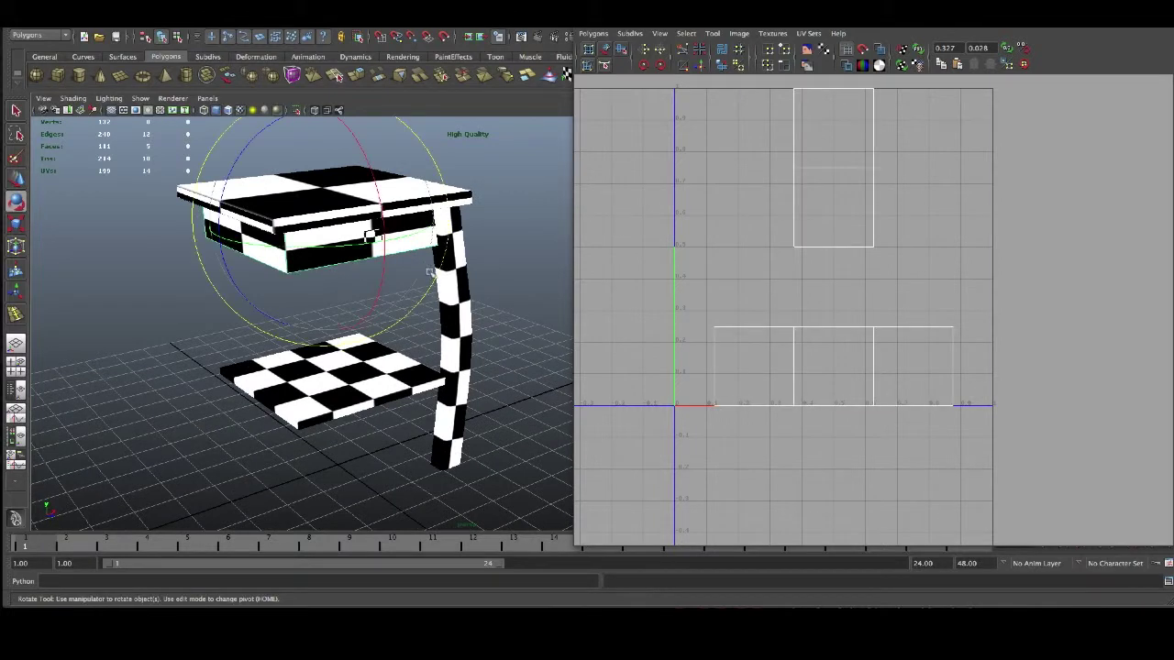
{"action": "key", "text": "w"}
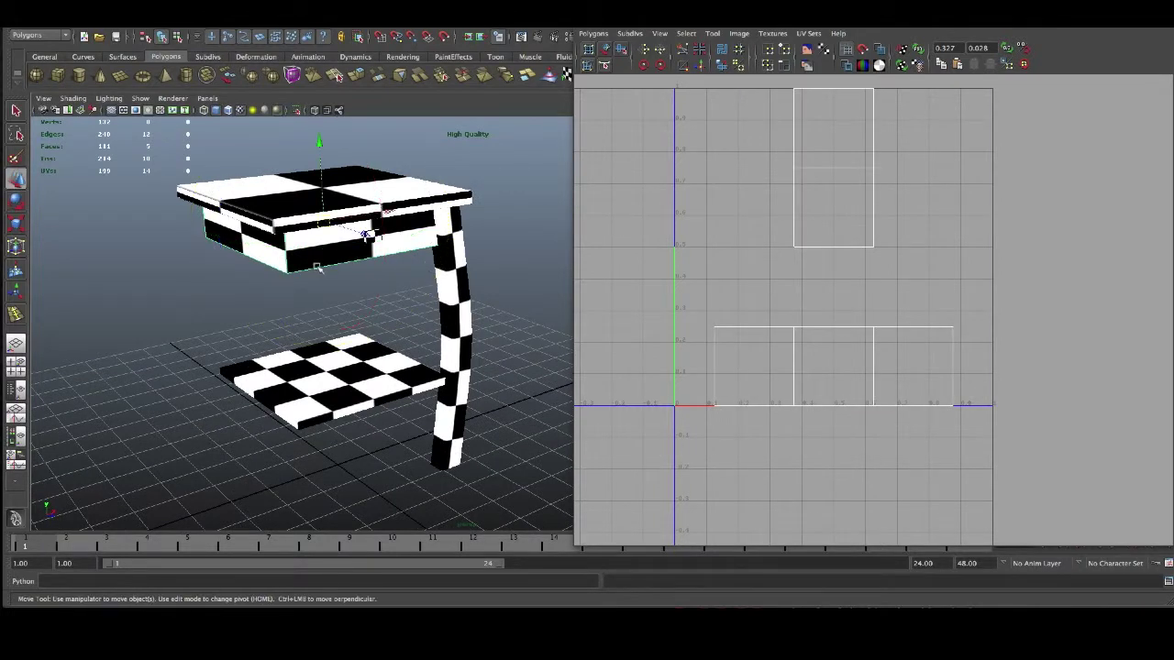
{"action": "left_click", "coordinate": [580, 20]}
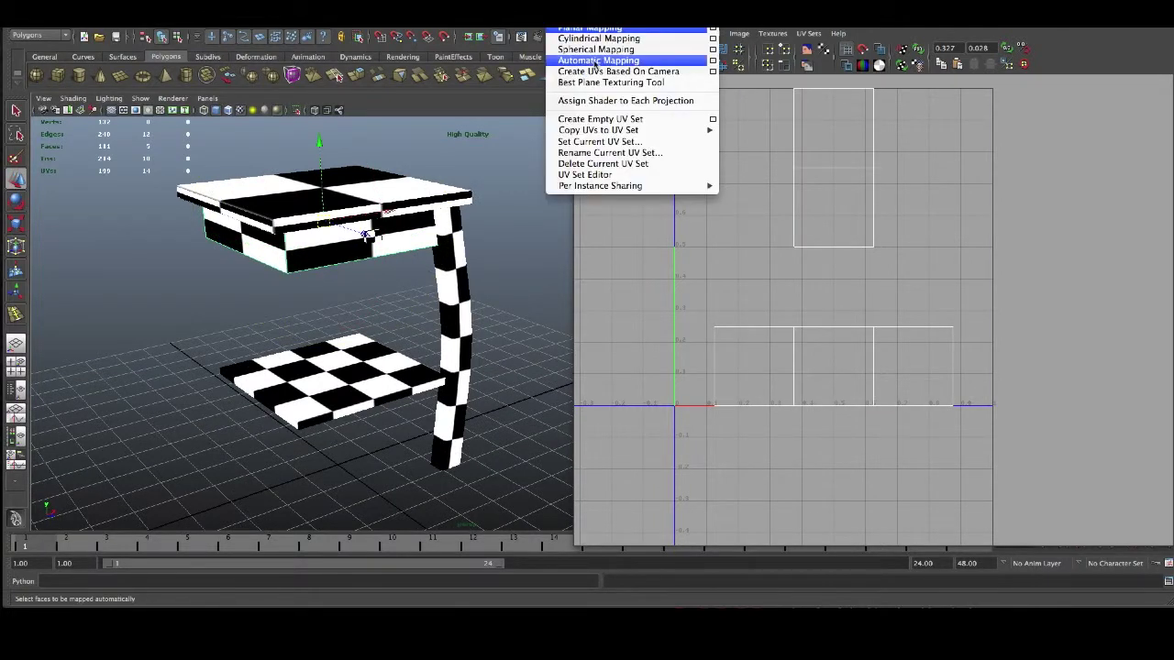
{"action": "left_click", "coordinate": [597, 61]}
- Move and sew the UVs of the drawer box's front and adjacent side to its bottom face along their lower edges
{"action": "right_click_drag", "start_coordinate": [817, 221], "coordinate": [823, 169]}
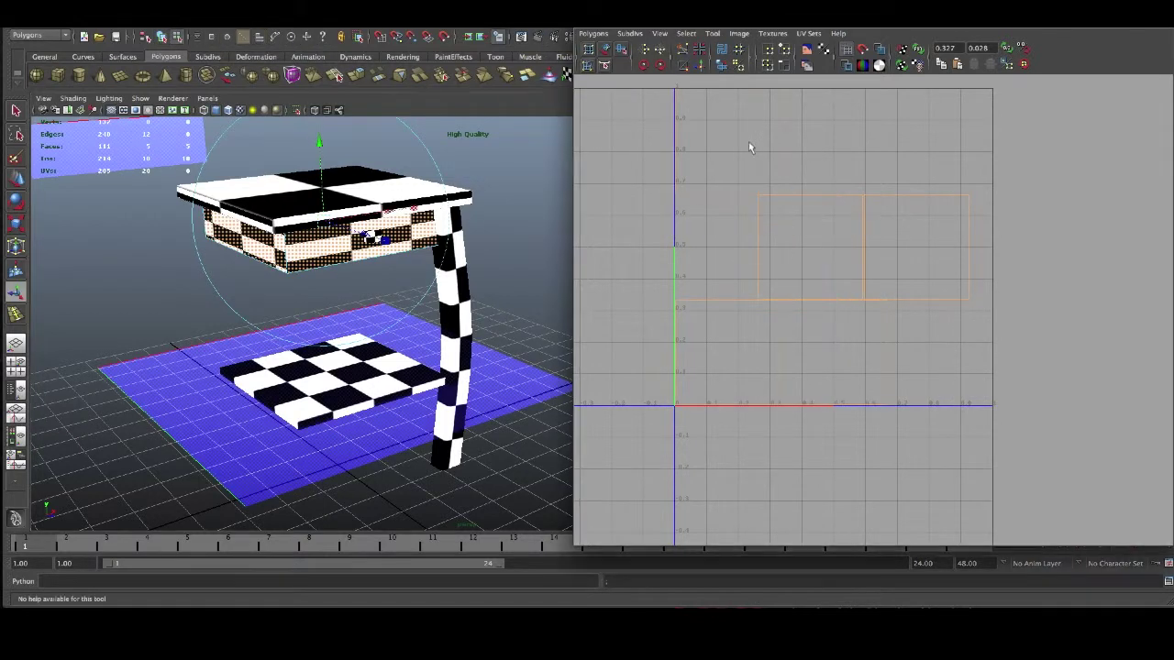
{"action": "left_click", "coordinate": [337, 267]}
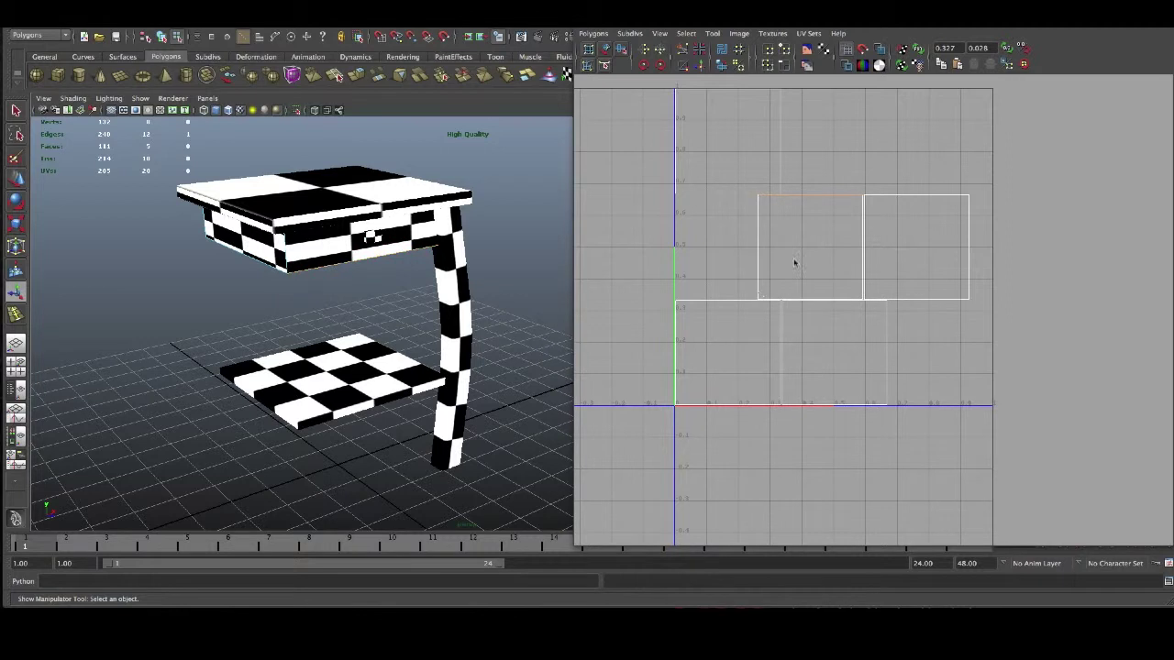
{"action": "left_click", "coordinate": [698, 67]}
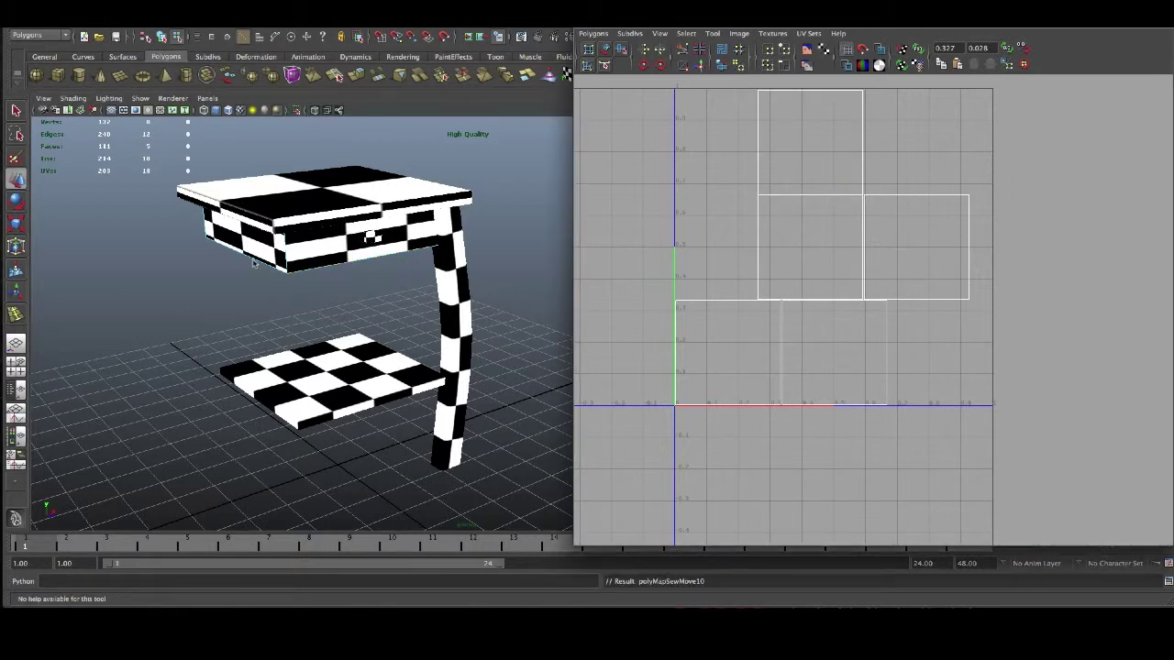
{"action": "left_click", "coordinate": [254, 262]}
{"action": "left_click", "coordinate": [699, 67]}
- Move and sew the UVs of the drawer box's back and remaining side to its bottom face, forming a cross-shaped shell
{"action": "left_click_drag", "start_coordinate": [269, 245], "coordinate": [622, 243], "text": "alt"}
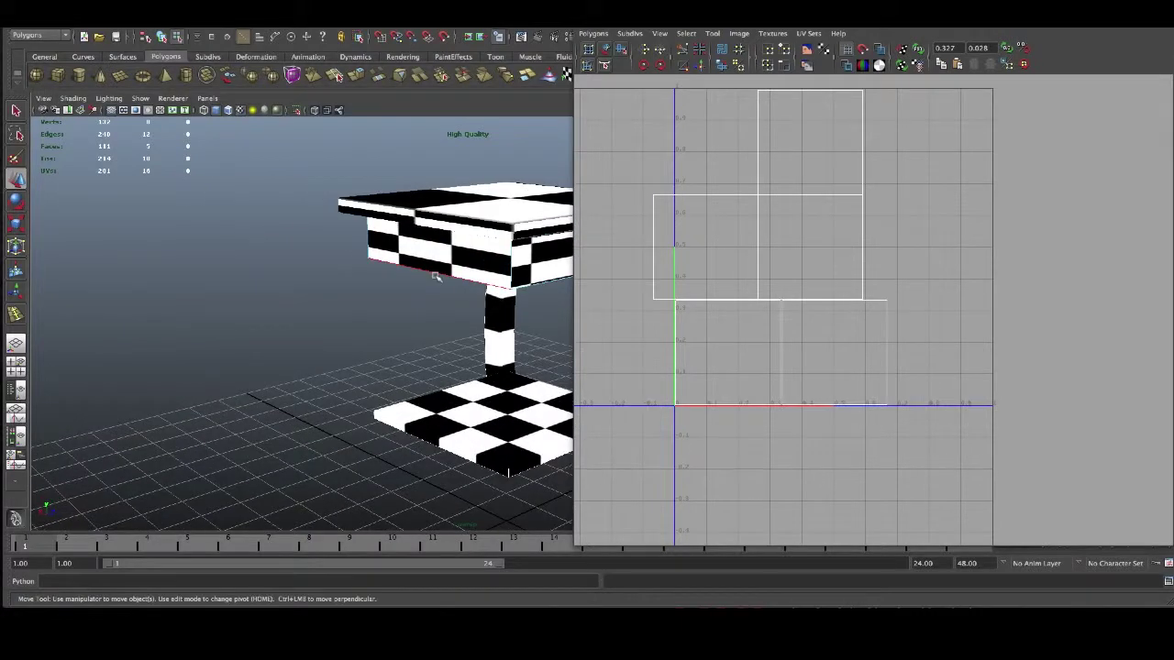
{"action": "left_click", "coordinate": [491, 279]}
{"action": "left_click", "coordinate": [699, 50]}
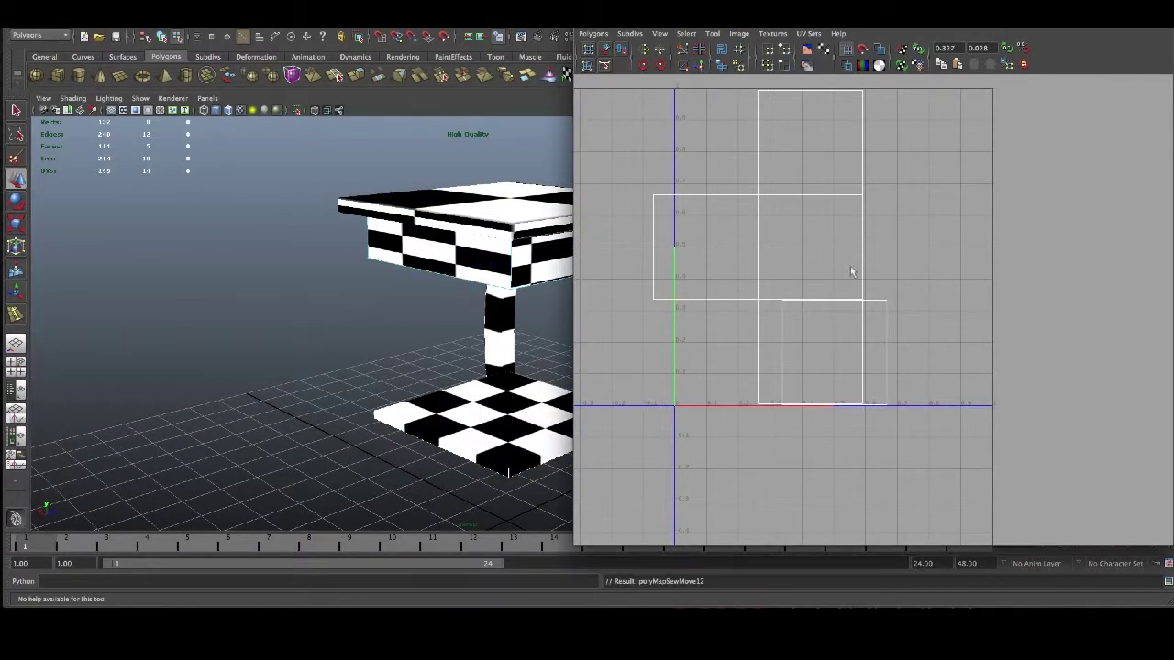
{"action": "left_click", "coordinate": [698, 66]}
- Examine the checker pattern on the drawer box's sides and corners beside its sewn UV shell
{"action": "middle_click_drag", "start_coordinate": [823, 257], "coordinate": [705, 248], "text": "alt"}
{"action": "left_click", "coordinate": [369, 344]}
{"action": "left_click_drag", "start_coordinate": [370, 345], "coordinate": [315, 254], "text": "alt"}
{"action": "scroll", "coordinate": [317, 252], "scroll_direction": "up", "scroll_amount": 3}
{"action": "middle_click_drag", "start_coordinate": [312, 235], "coordinate": [404, 313], "text": "alt"}
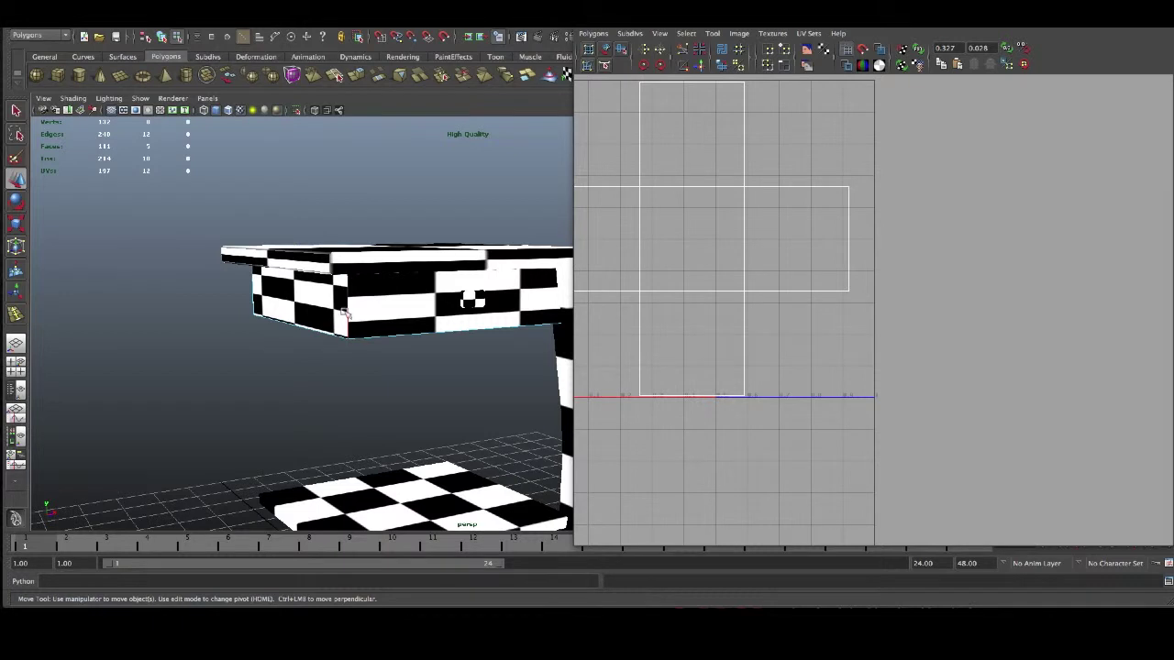
{"action": "left_click_drag", "start_coordinate": [266, 337], "coordinate": [306, 310], "text": "alt"}
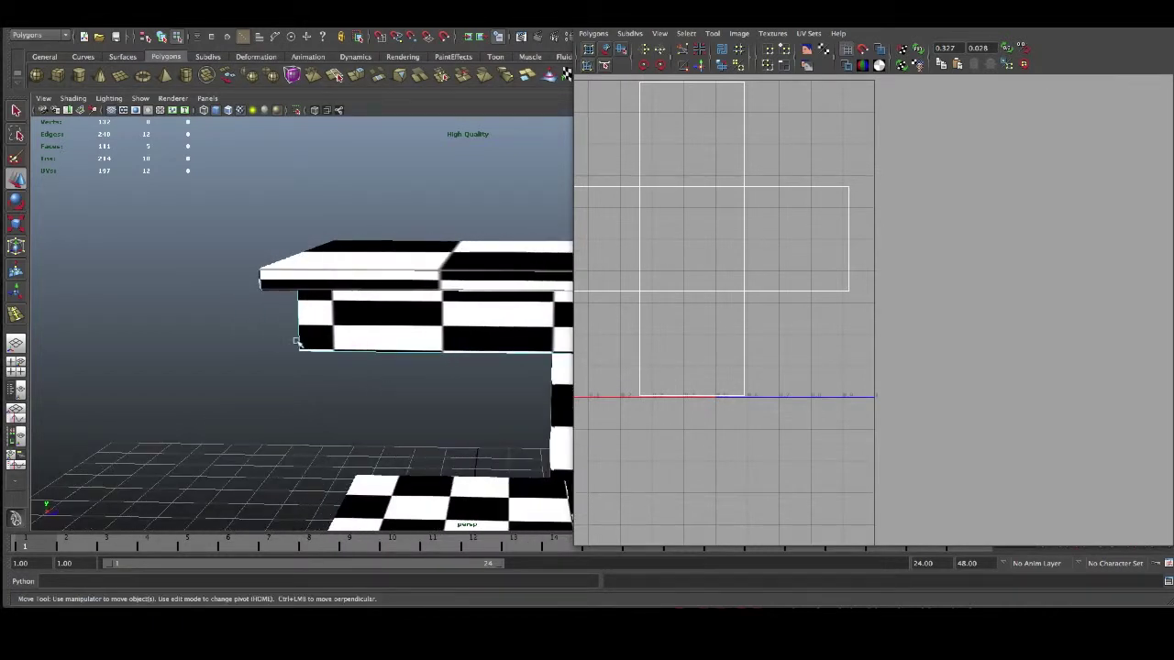